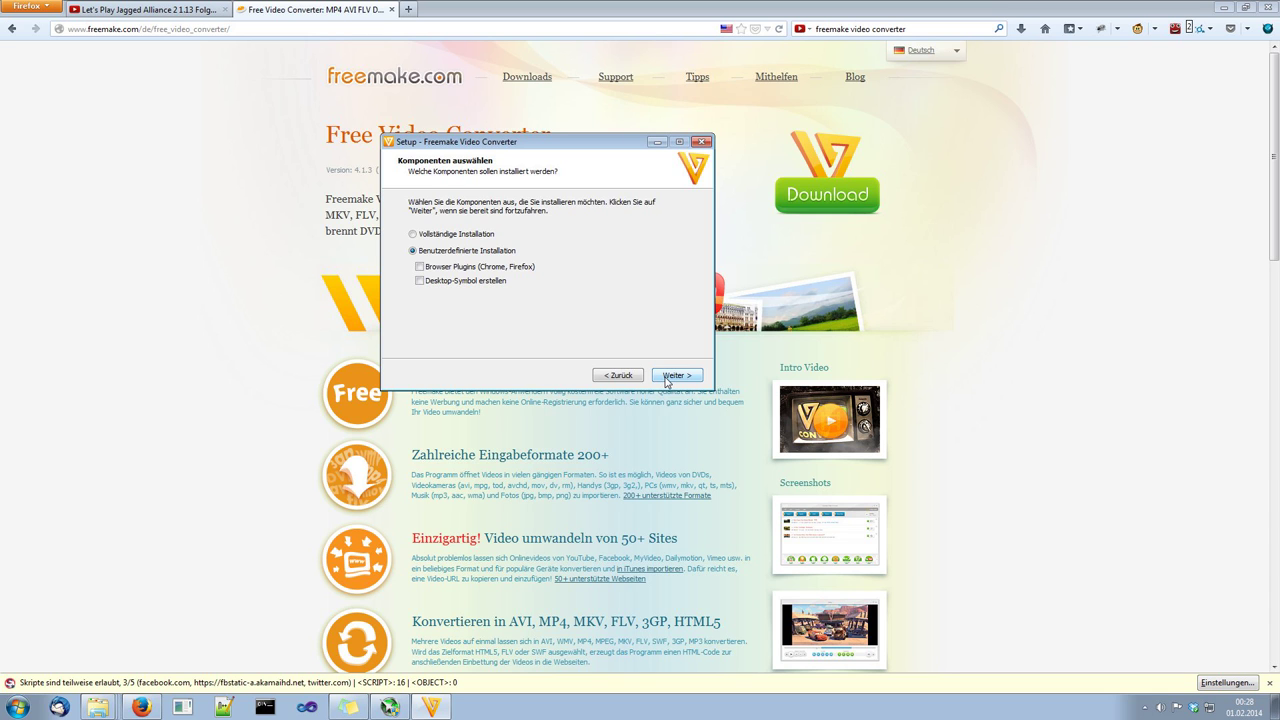
- Complete the custom Freemake Video Converter installation without browser plugins or a desktop icon, and launch the converter
left_click(666, 377)
left_click(670, 378)
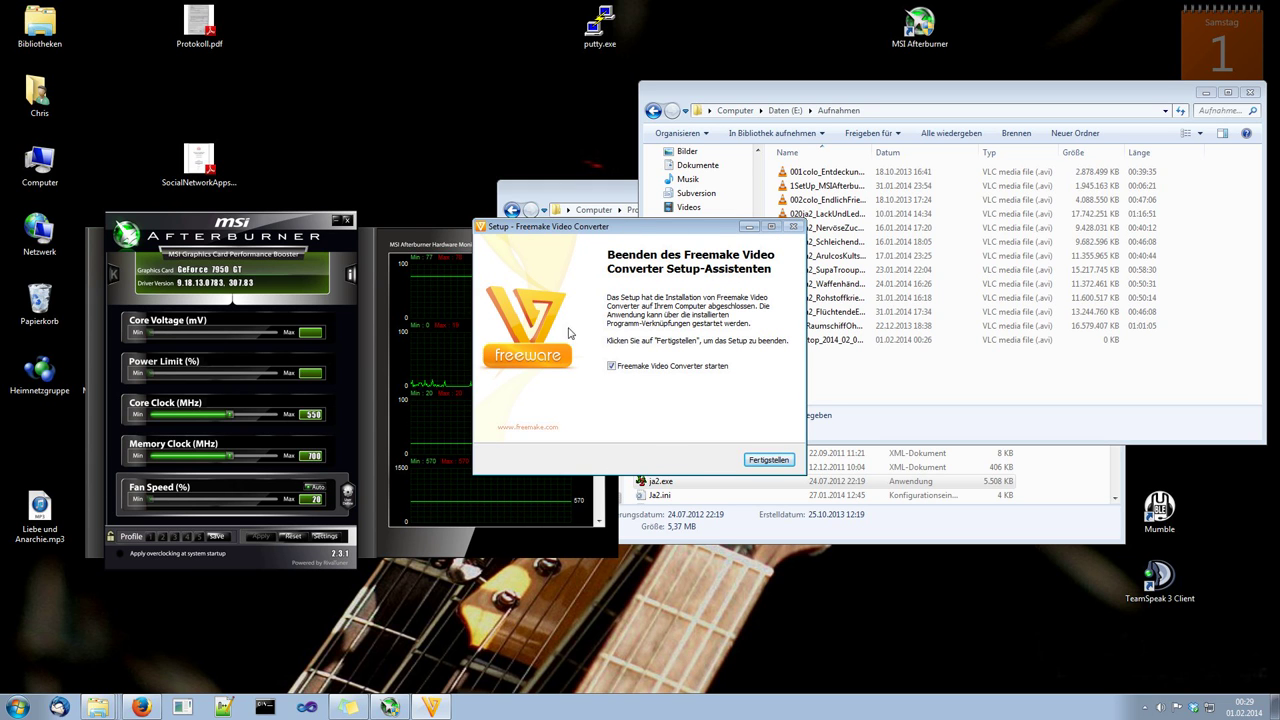
left_click_drag(606, 227, 556, 174)
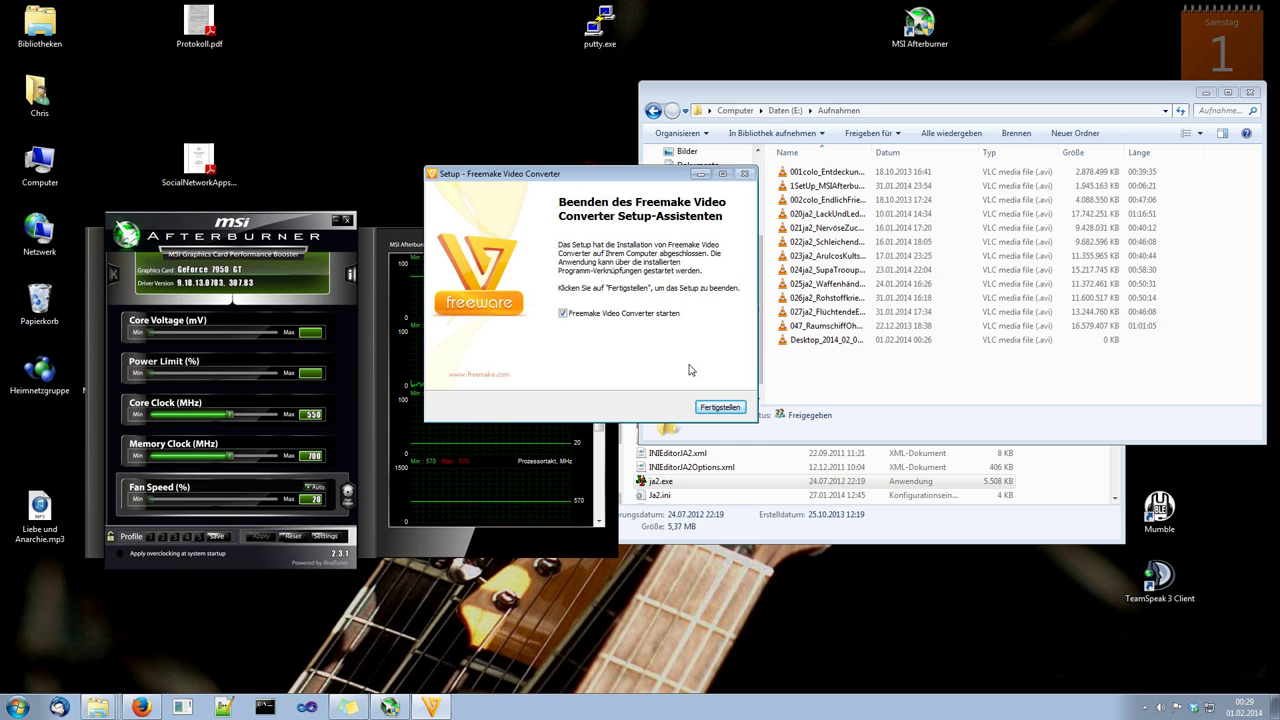
left_click(720, 407)
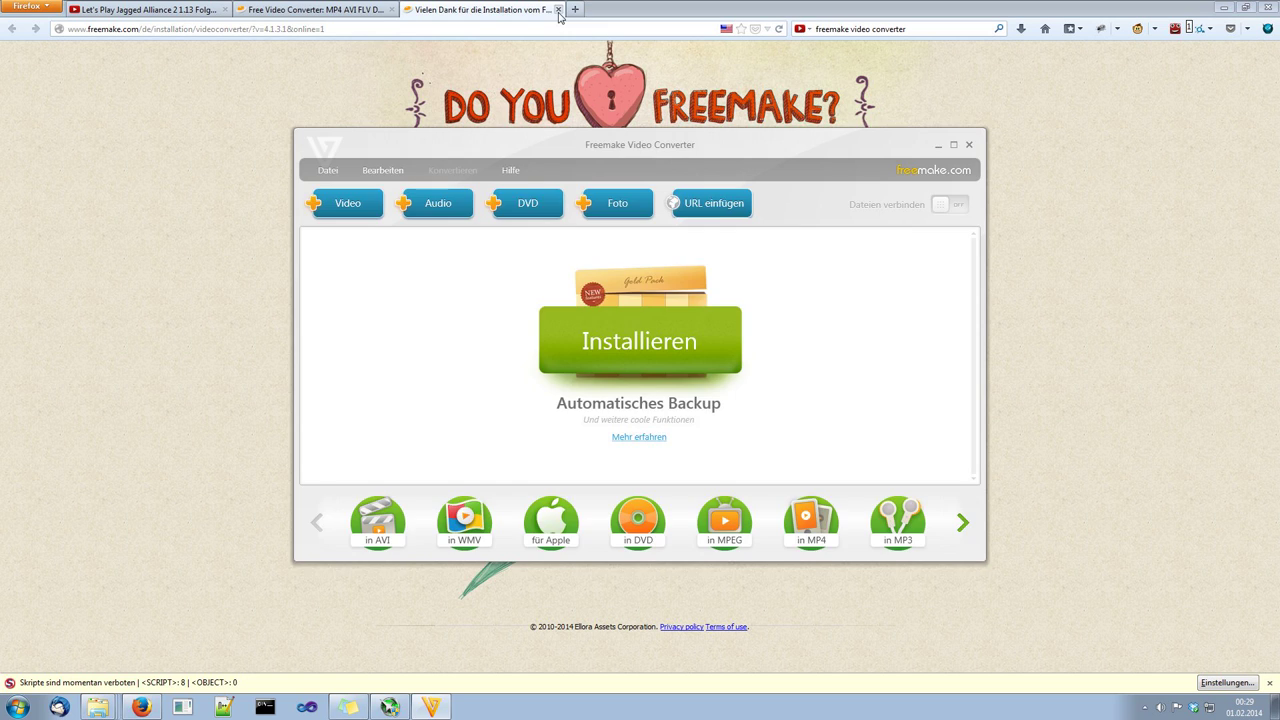
- Close the Freemake thank-you page, minimize the browser and bring the converter window to the front beside the recordings folder
left_click(558, 9)
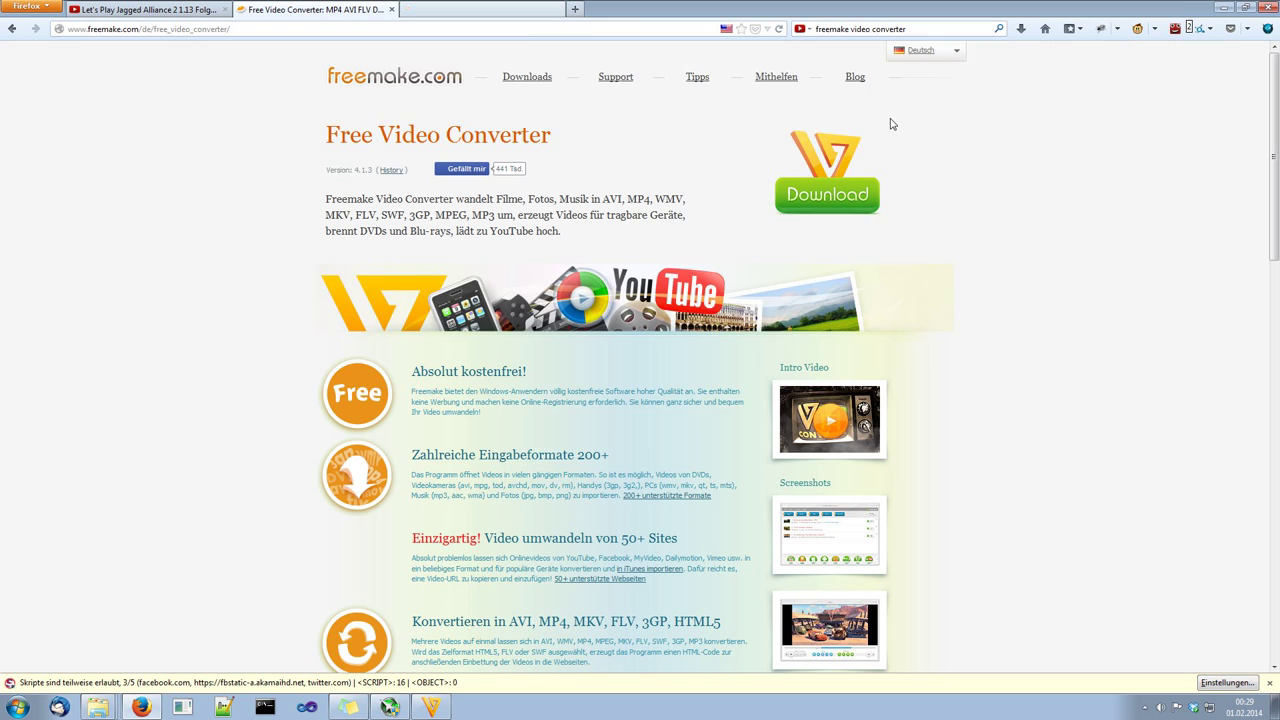
left_click(1224, 8)
left_click_drag(700, 153, 485, 163)
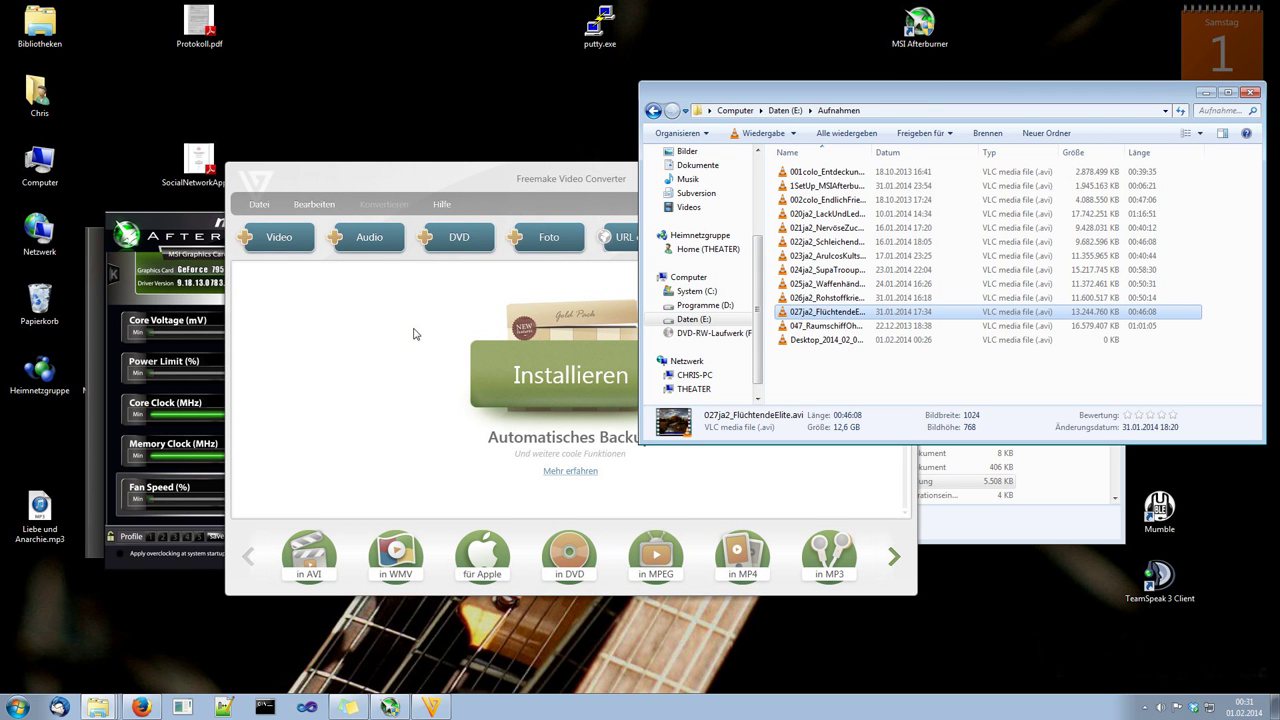
left_click(351, 175)
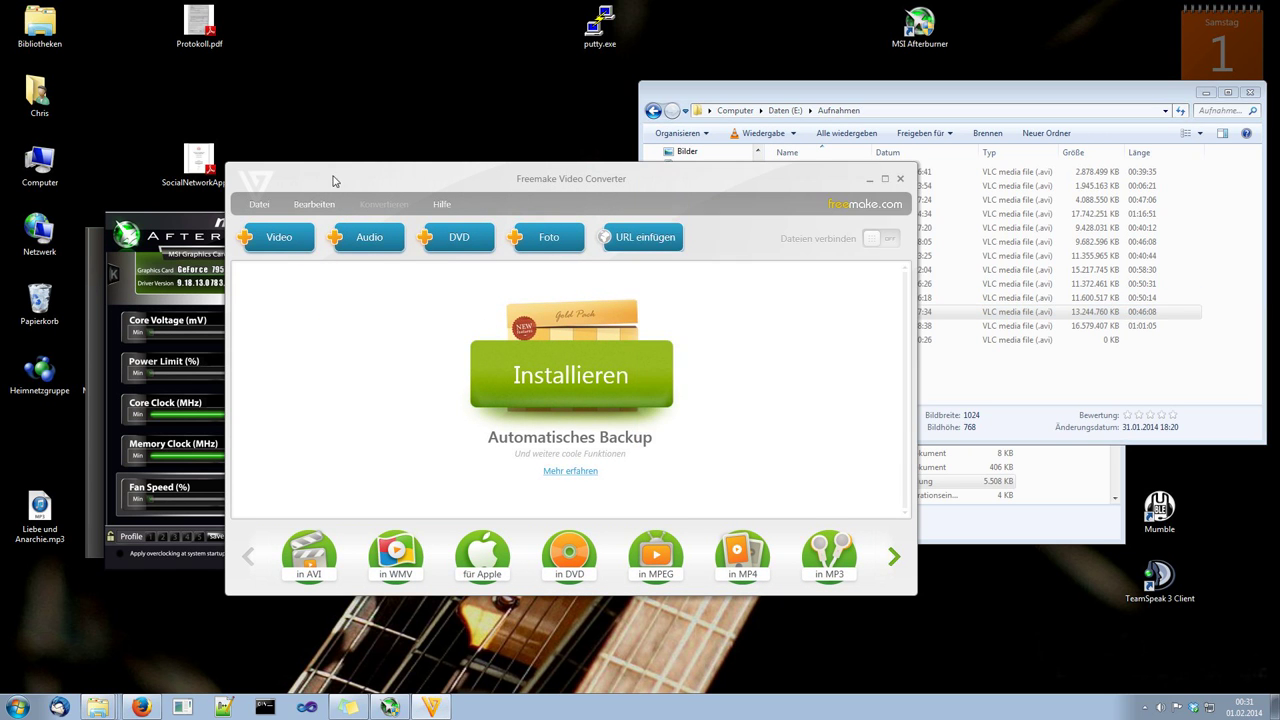
- Add the video file 027ja2_FlüchtendeElite.avi from the Aufnahmen folder to the converter
left_click(259, 205)
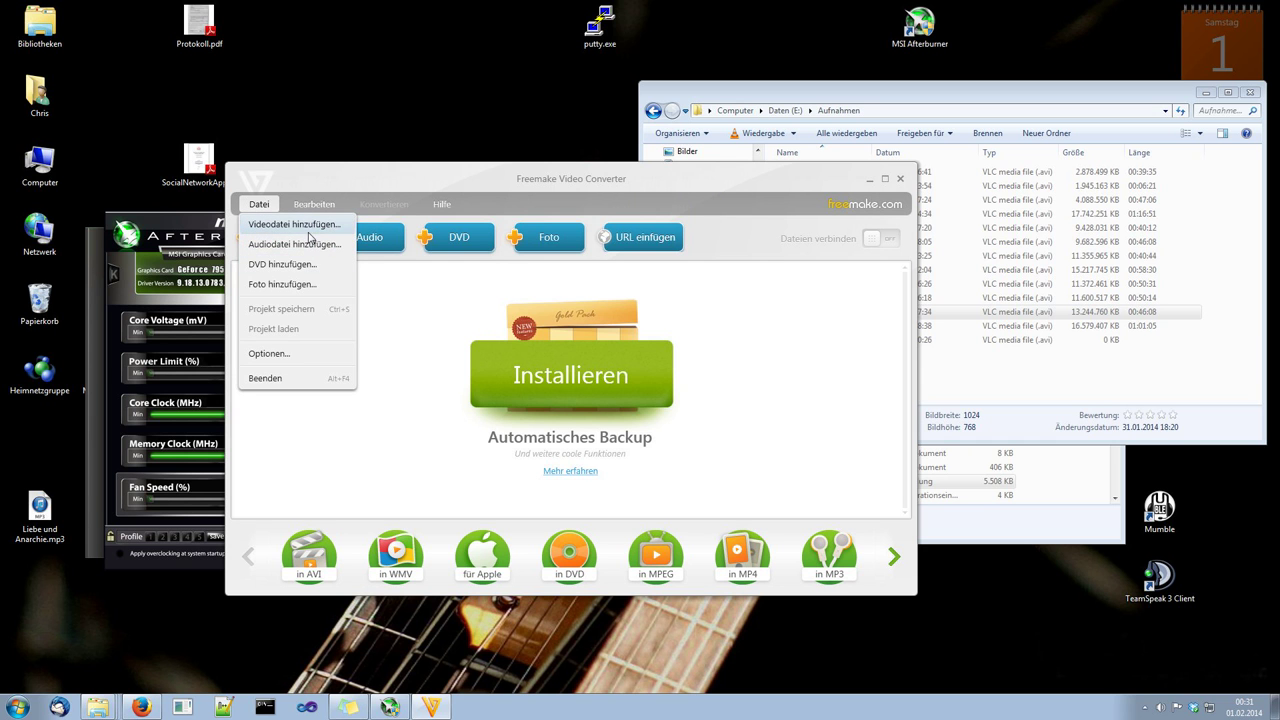
left_click(306, 226)
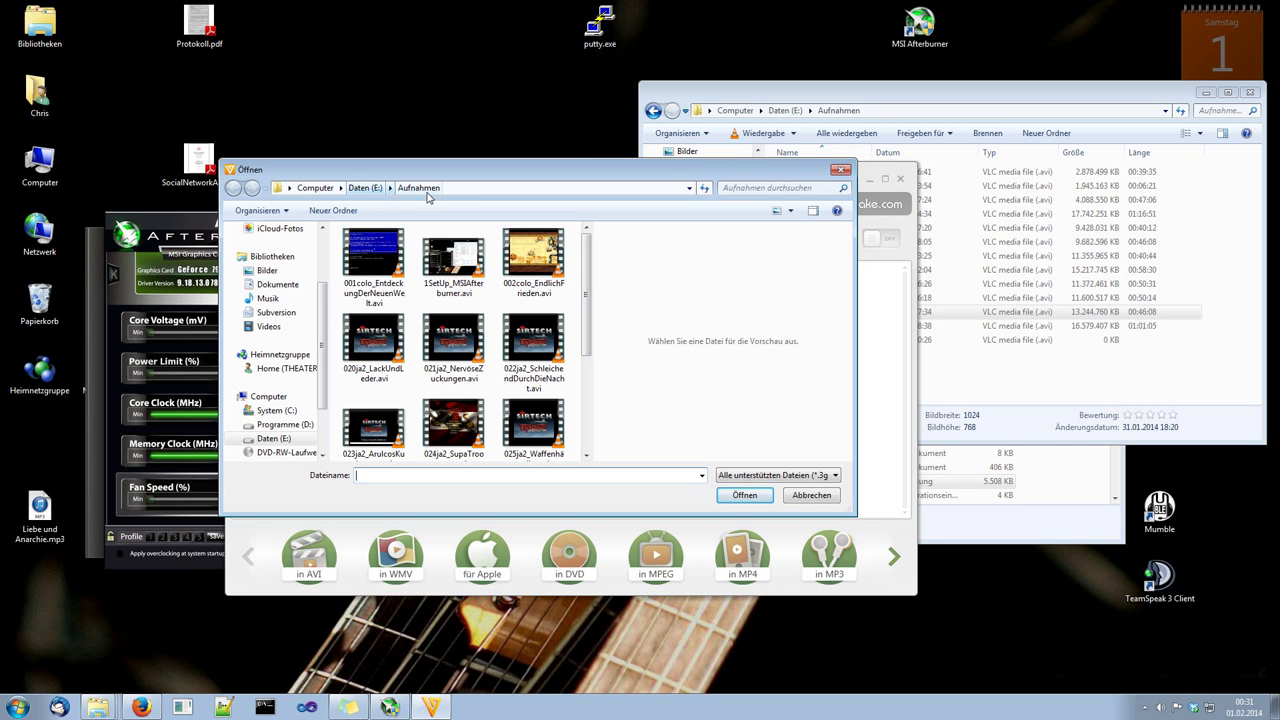
left_click_drag(586, 292, 597, 389)
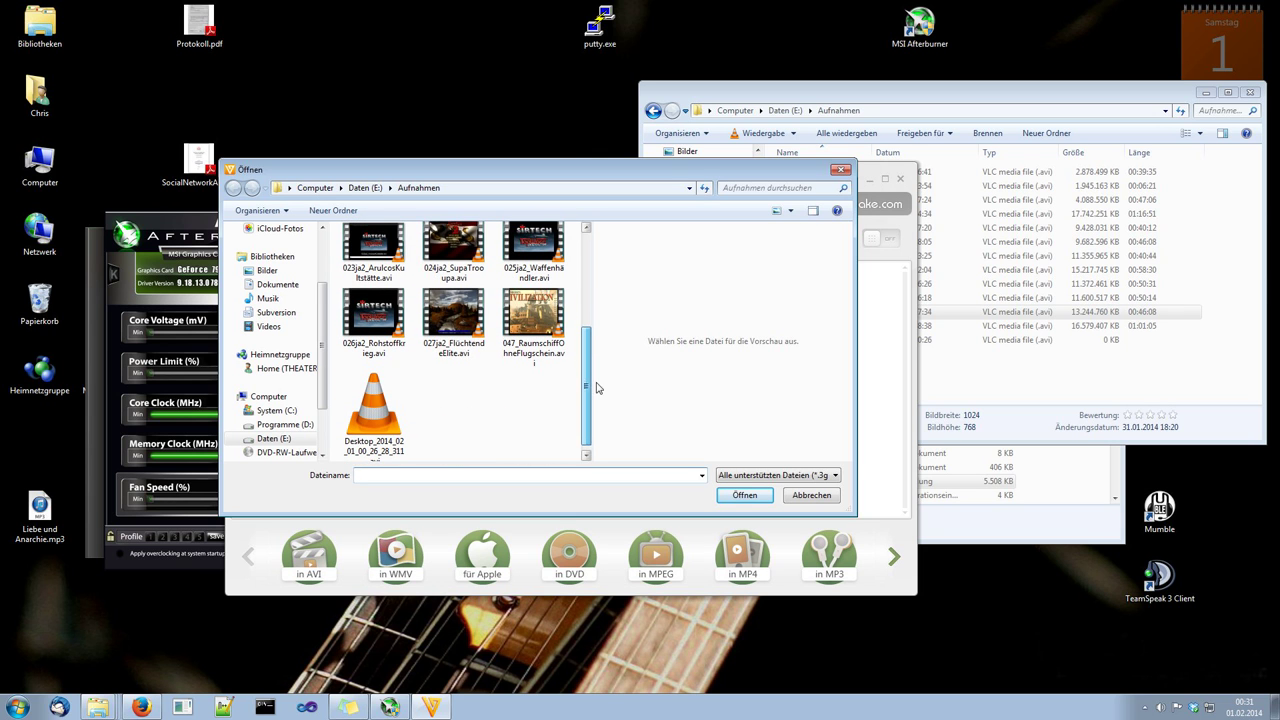
left_click(467, 347)
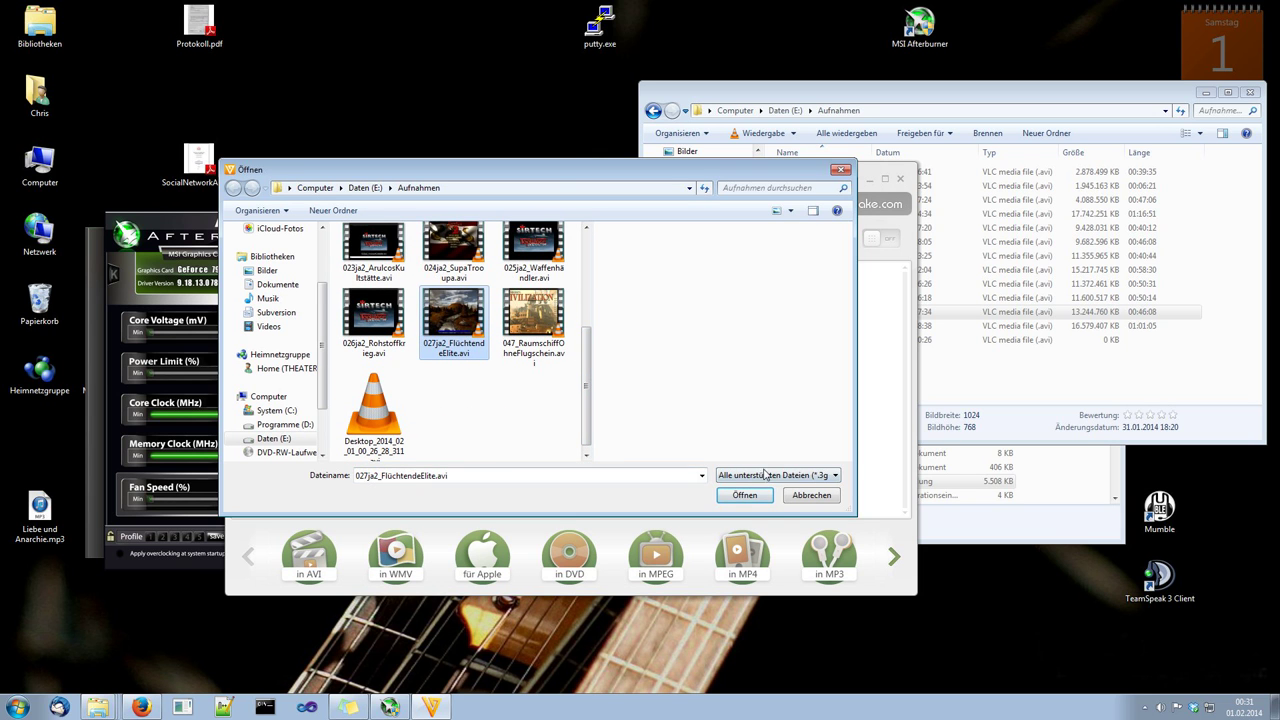
left_click(737, 505)
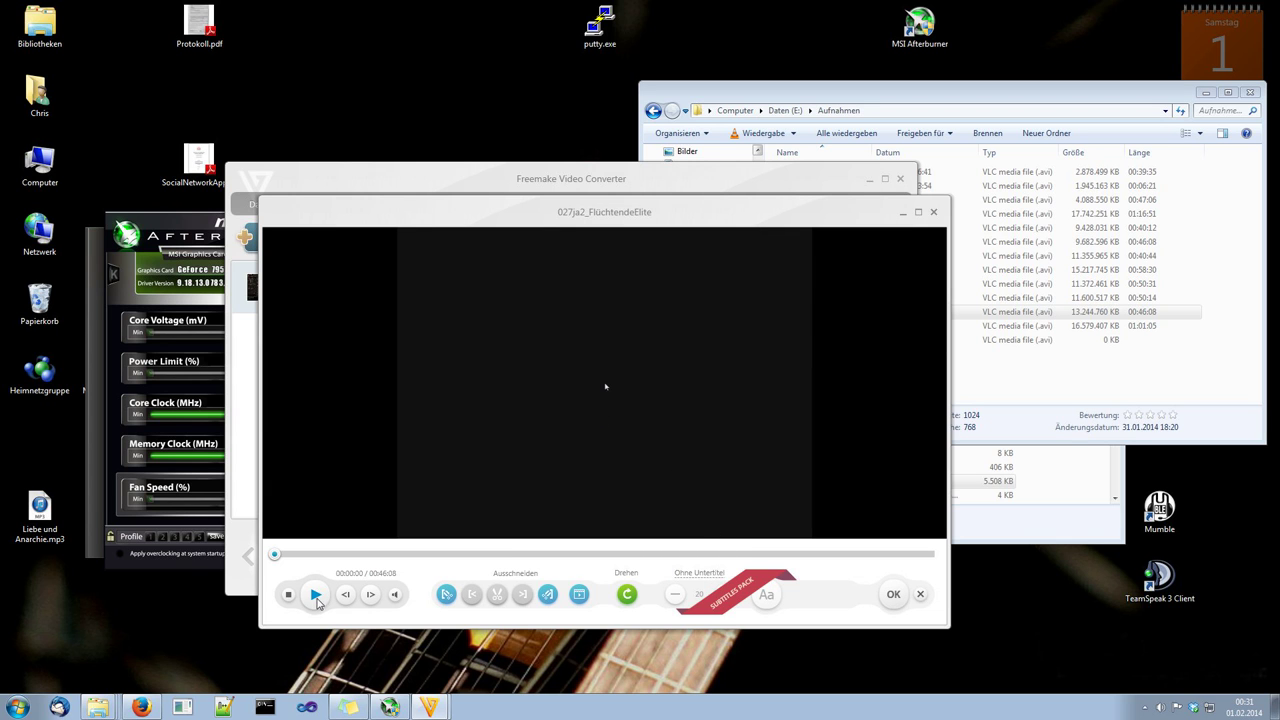
- Preview the opening seconds of 027ja2_FlüchtendeElite in the clip editor and return the playhead to the start
left_click(314, 596)
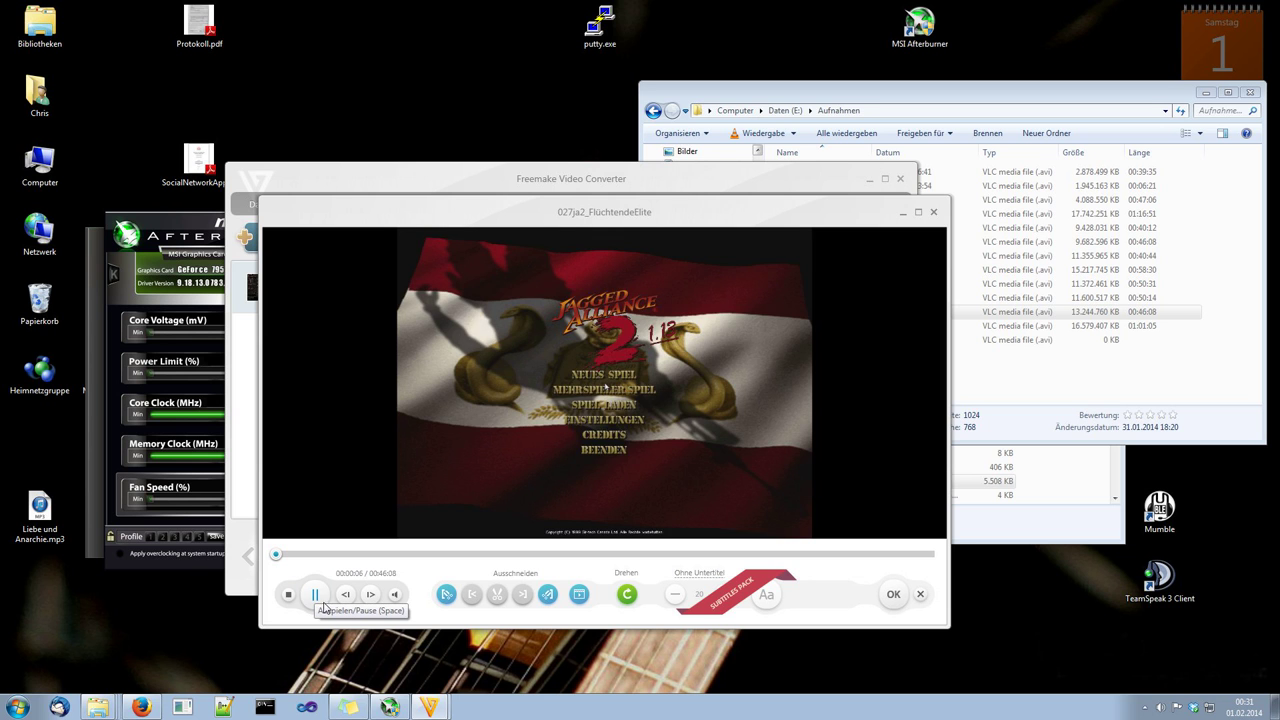
left_click(316, 596)
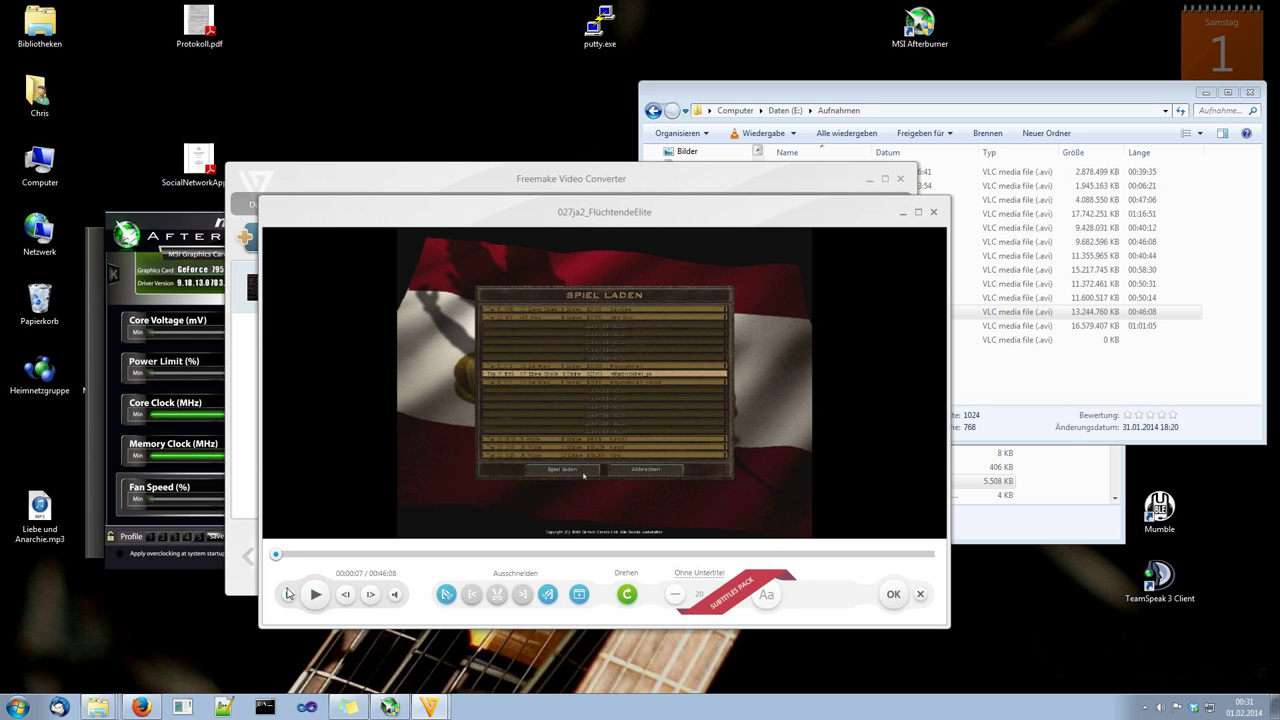
left_click(268, 557)
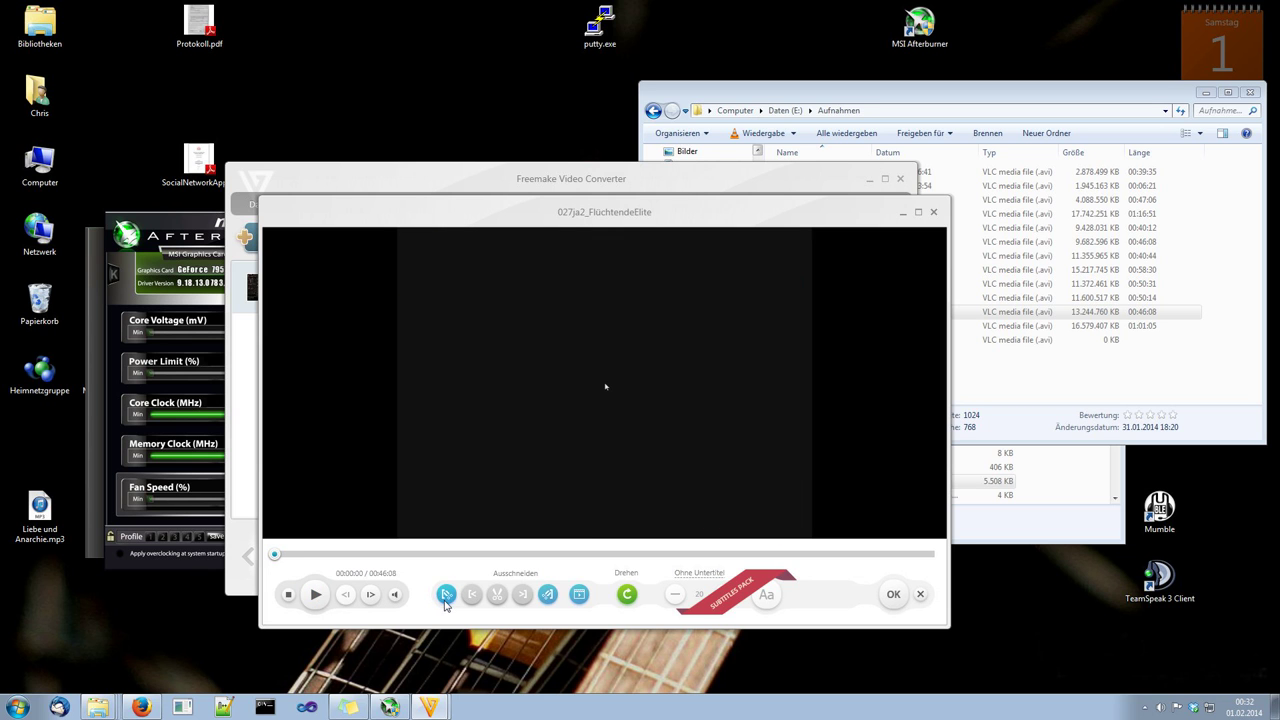
- Cut the section from the start to 00:00:10 out of the video and apply the edit
left_click(314, 600)
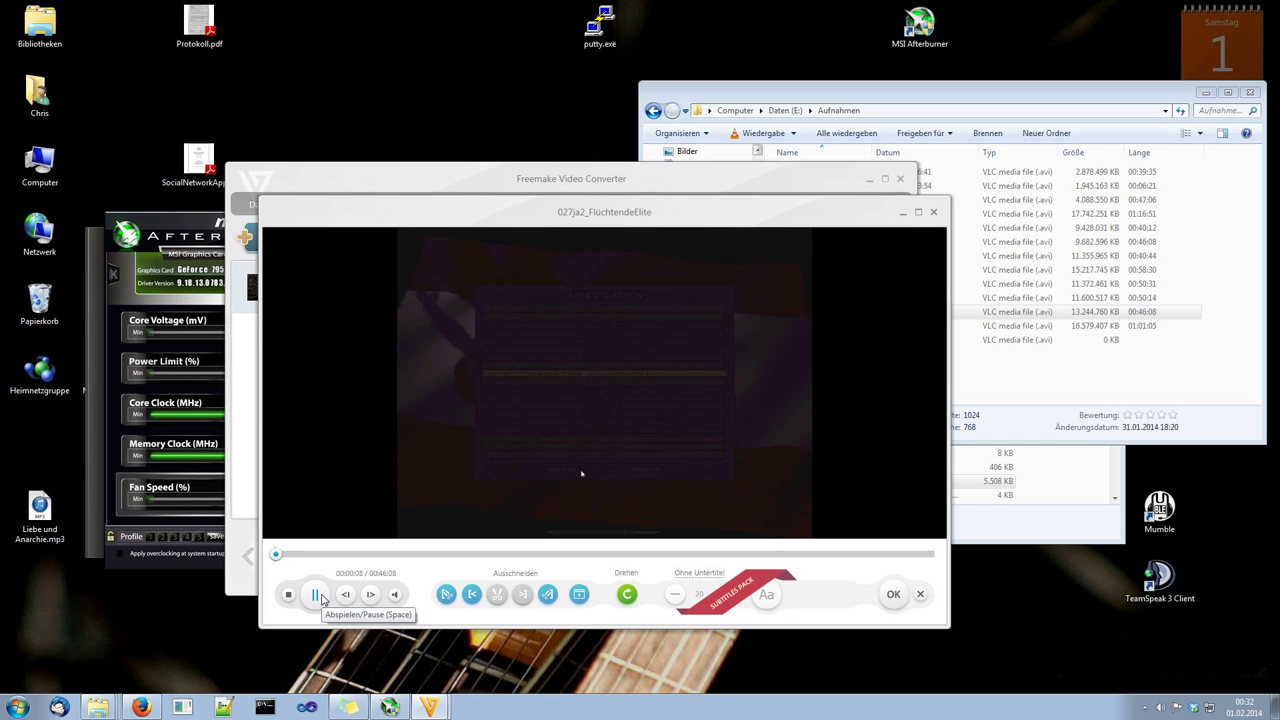
left_click(316, 595)
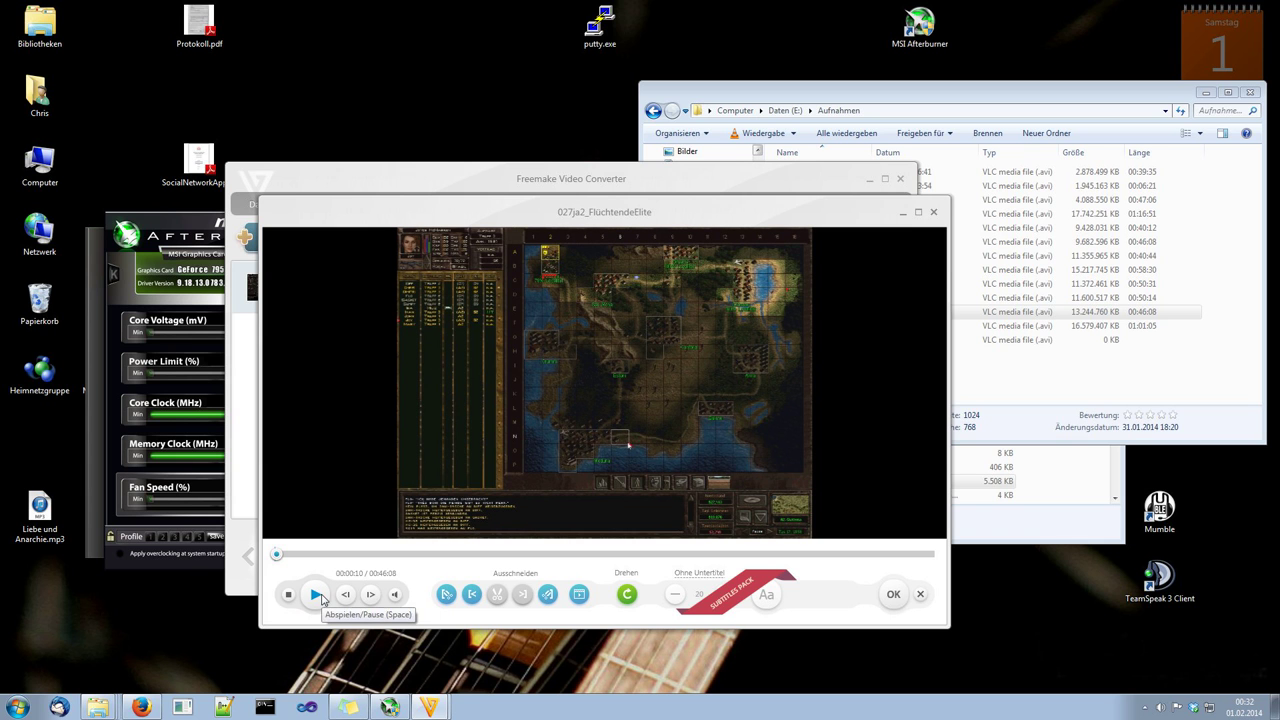
left_click(547, 594)
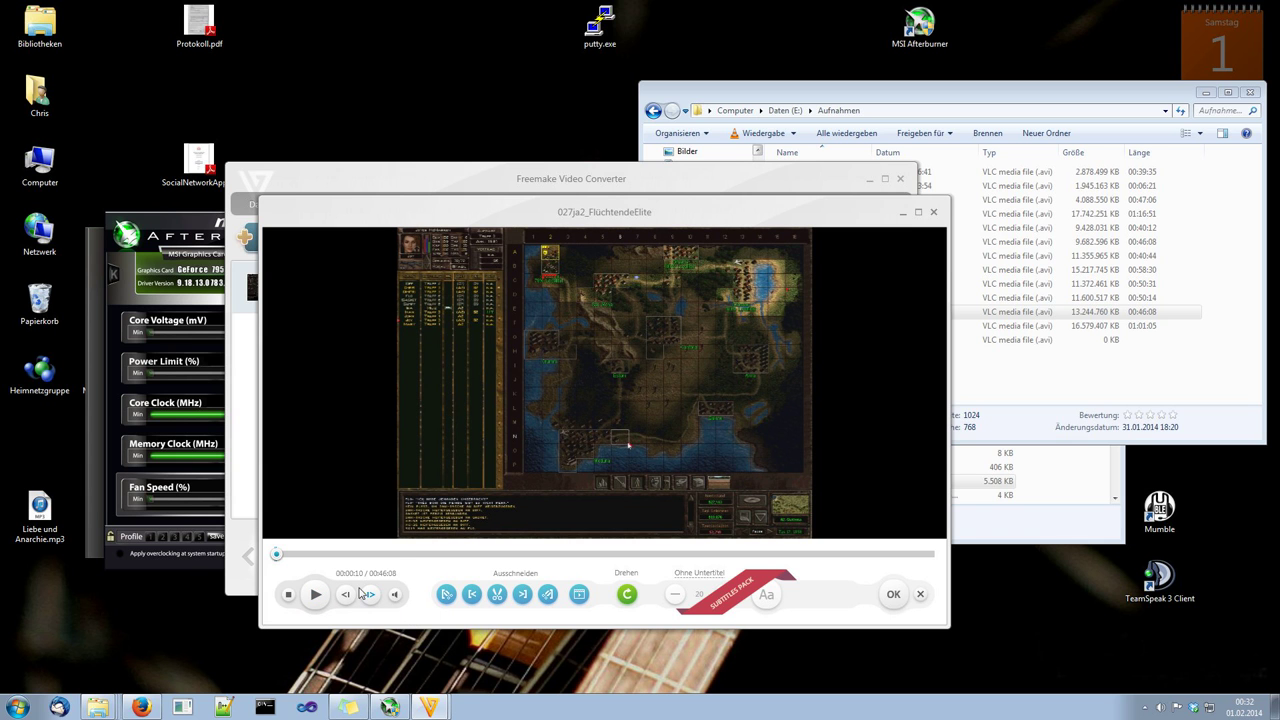
left_click(497, 594)
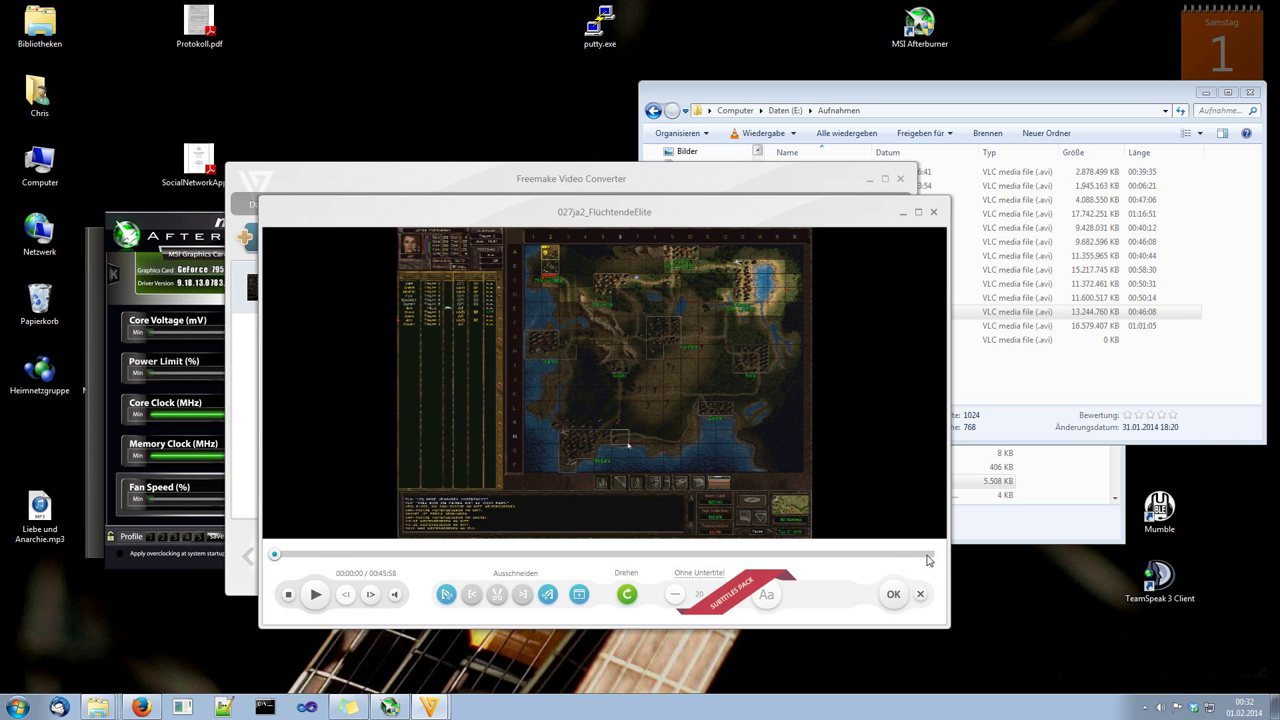
left_click(901, 593)
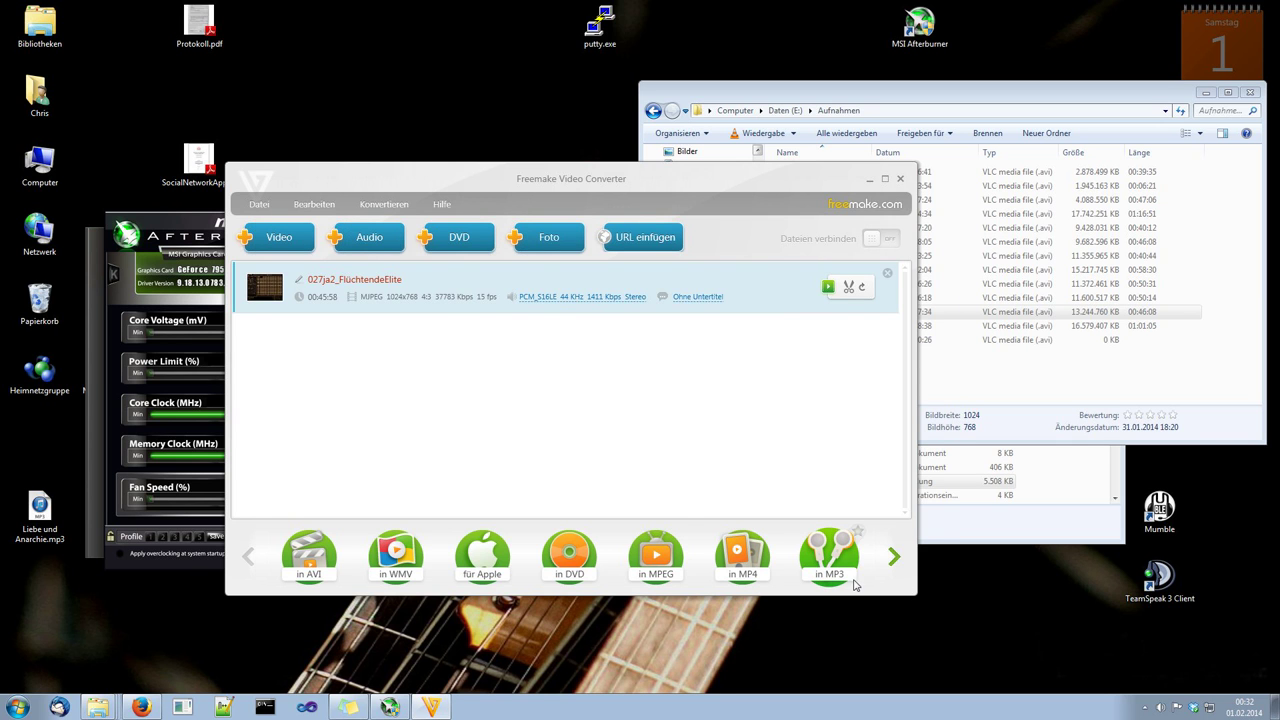
- Open the AVI output parameters for the trimmed clip and reposition the dialog over the converter
right_click(358, 285)
left_click(326, 287)
left_click(320, 543)
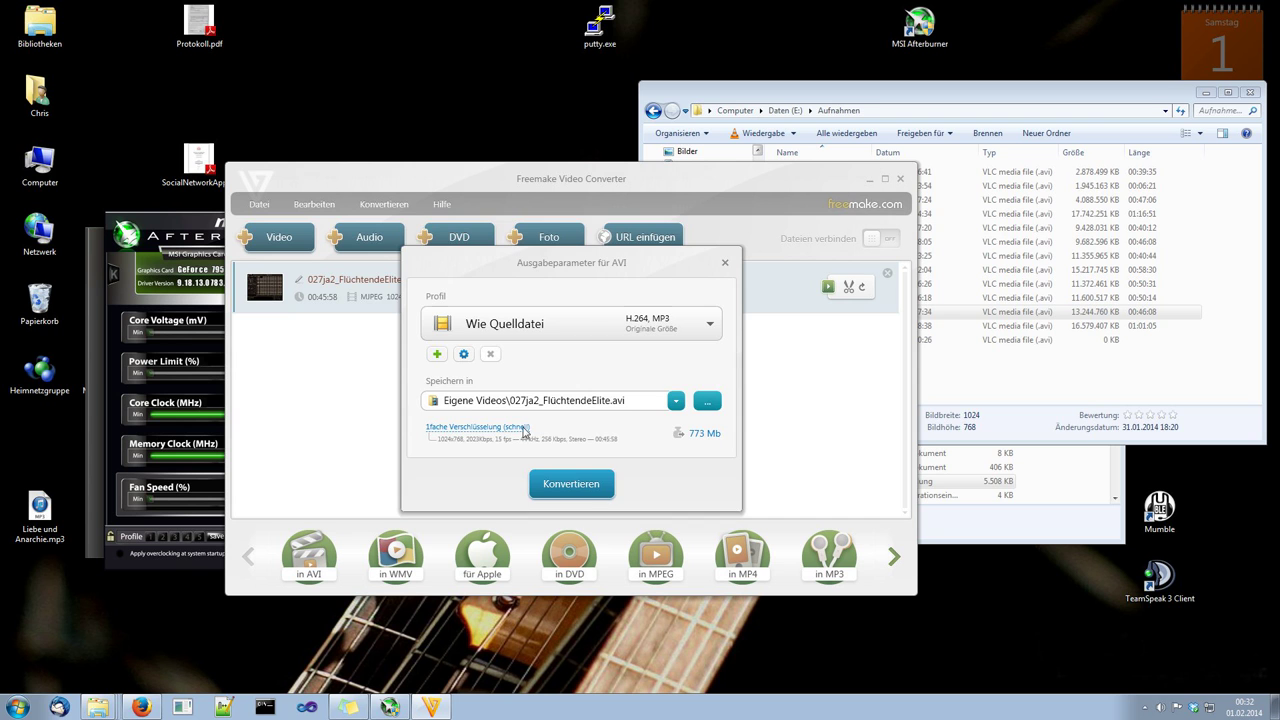
left_click_drag(613, 274, 568, 264)
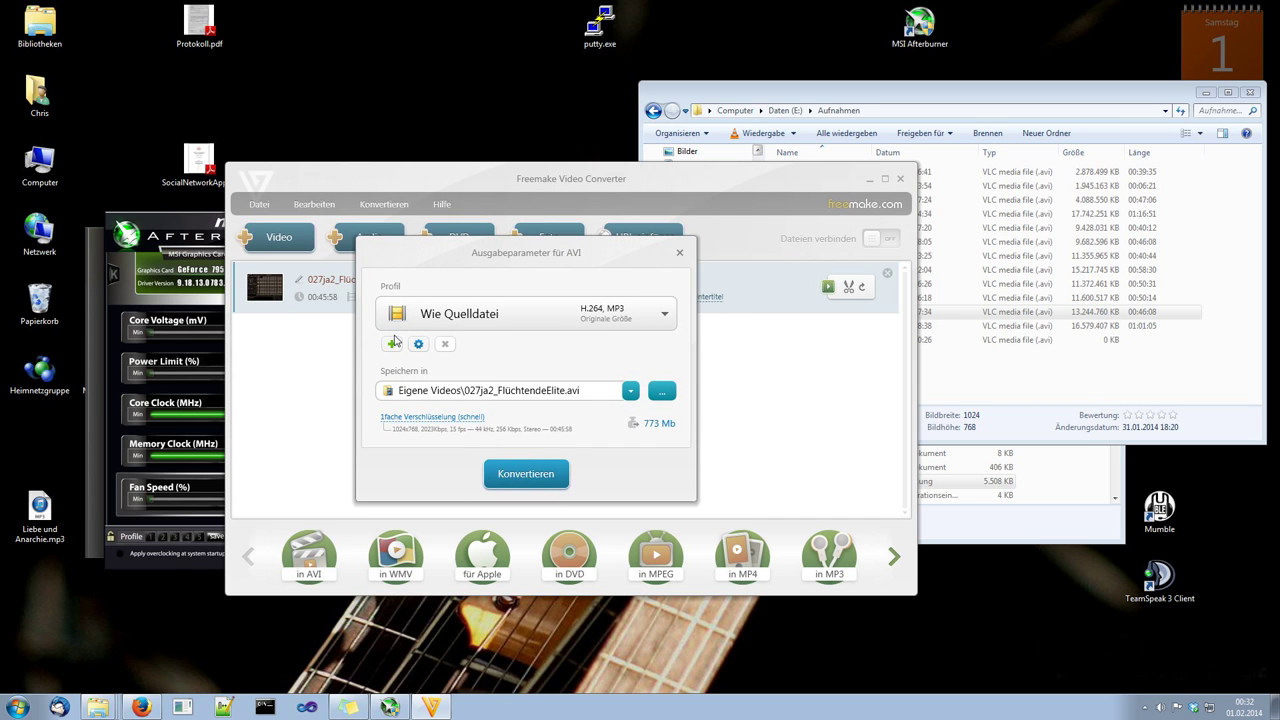
left_click_drag(474, 252, 511, 207)
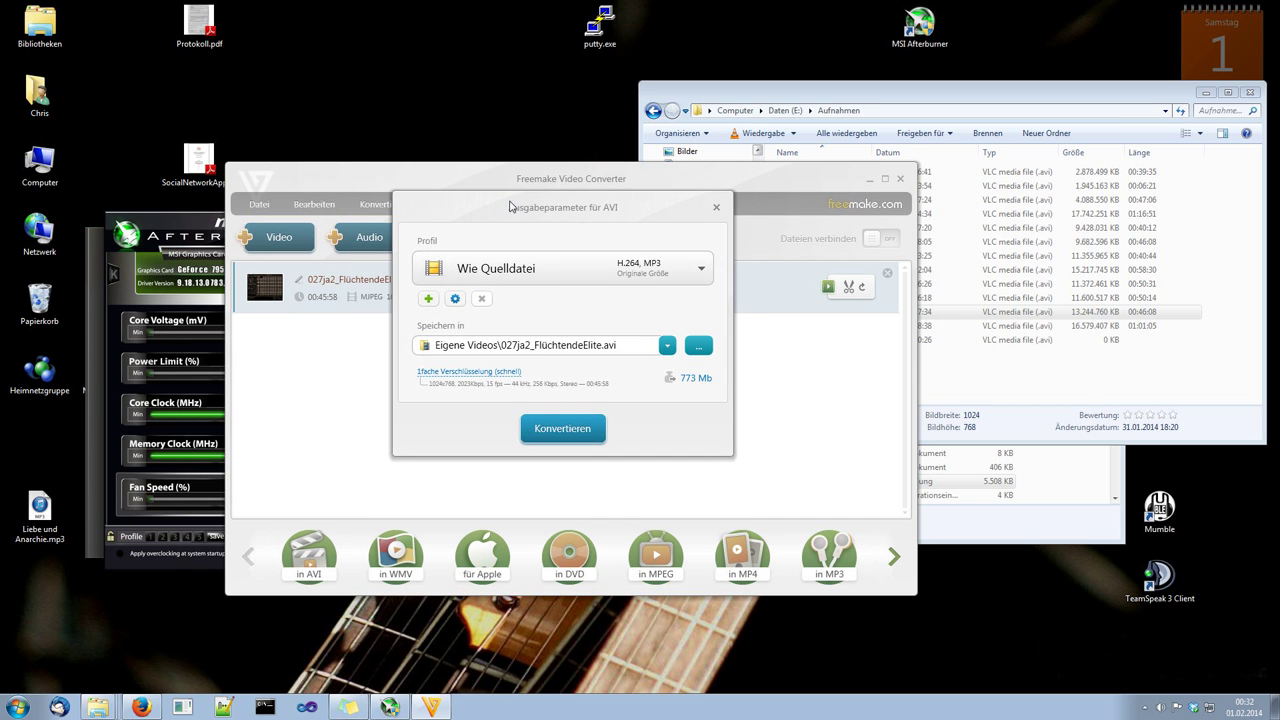
- Review the available AVI output profiles and start adding a custom profile
left_click(703, 270)
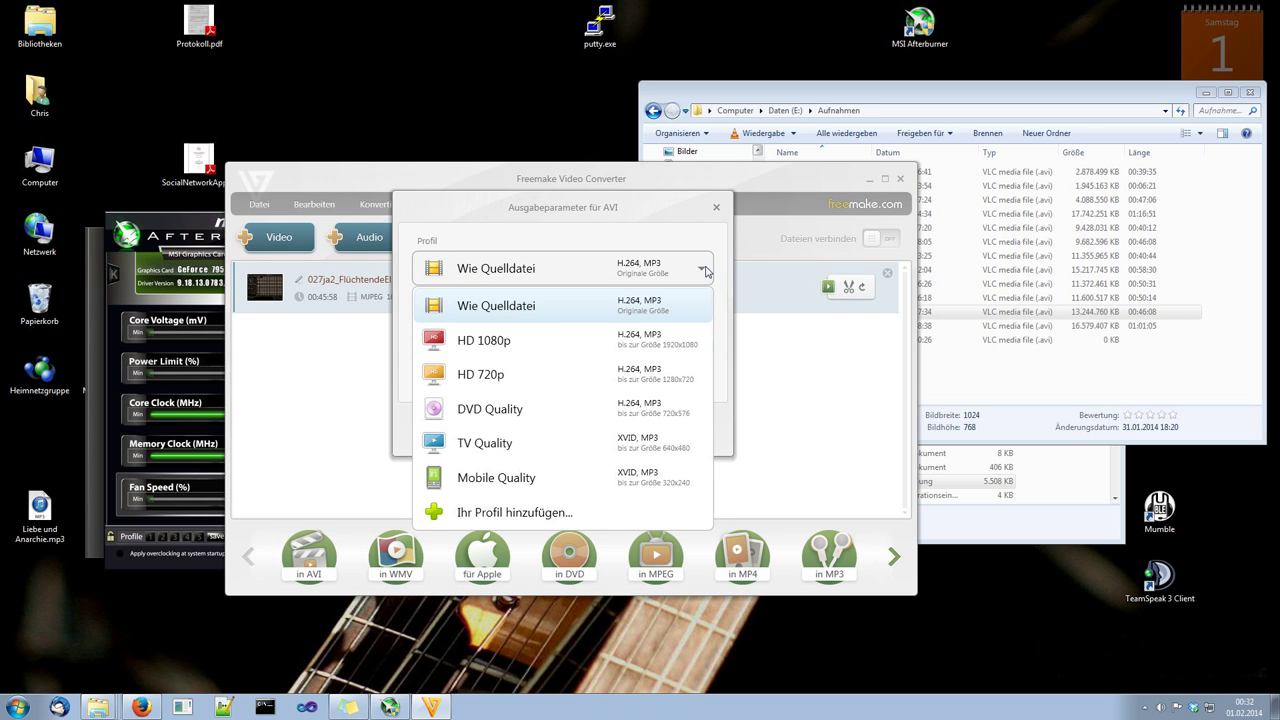
left_click(703, 270)
left_click(703, 270)
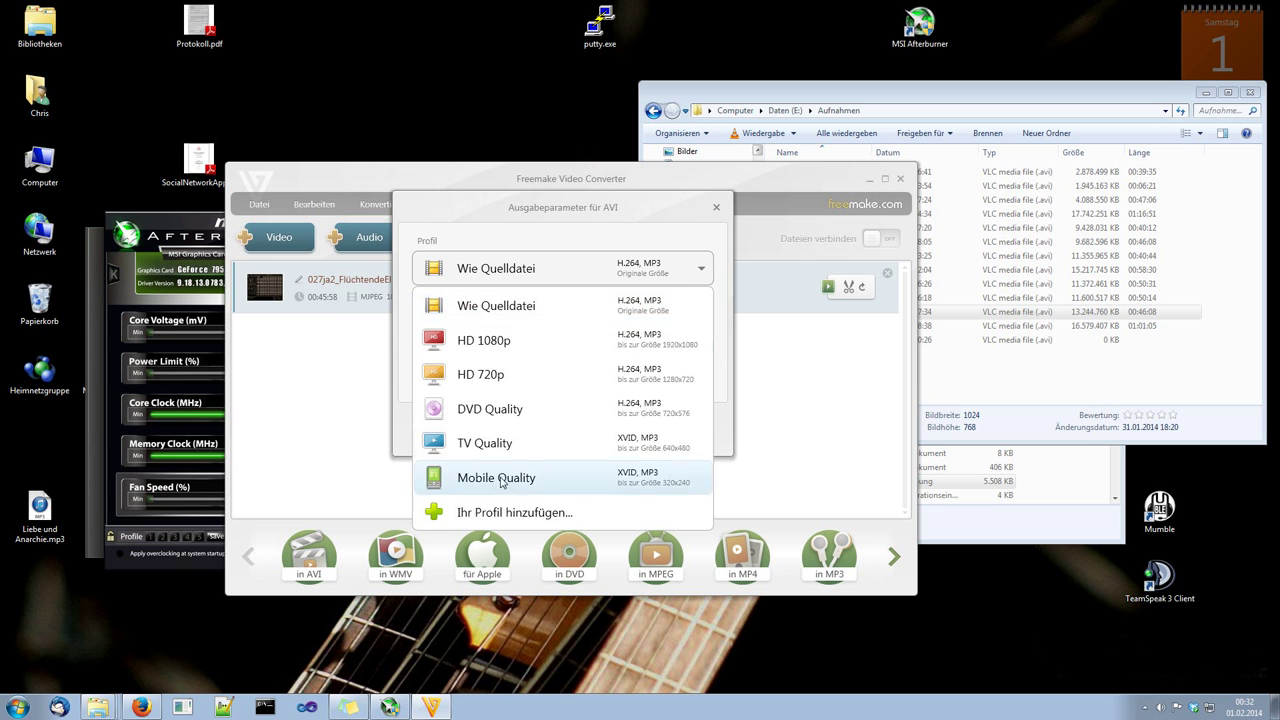
left_click(509, 512)
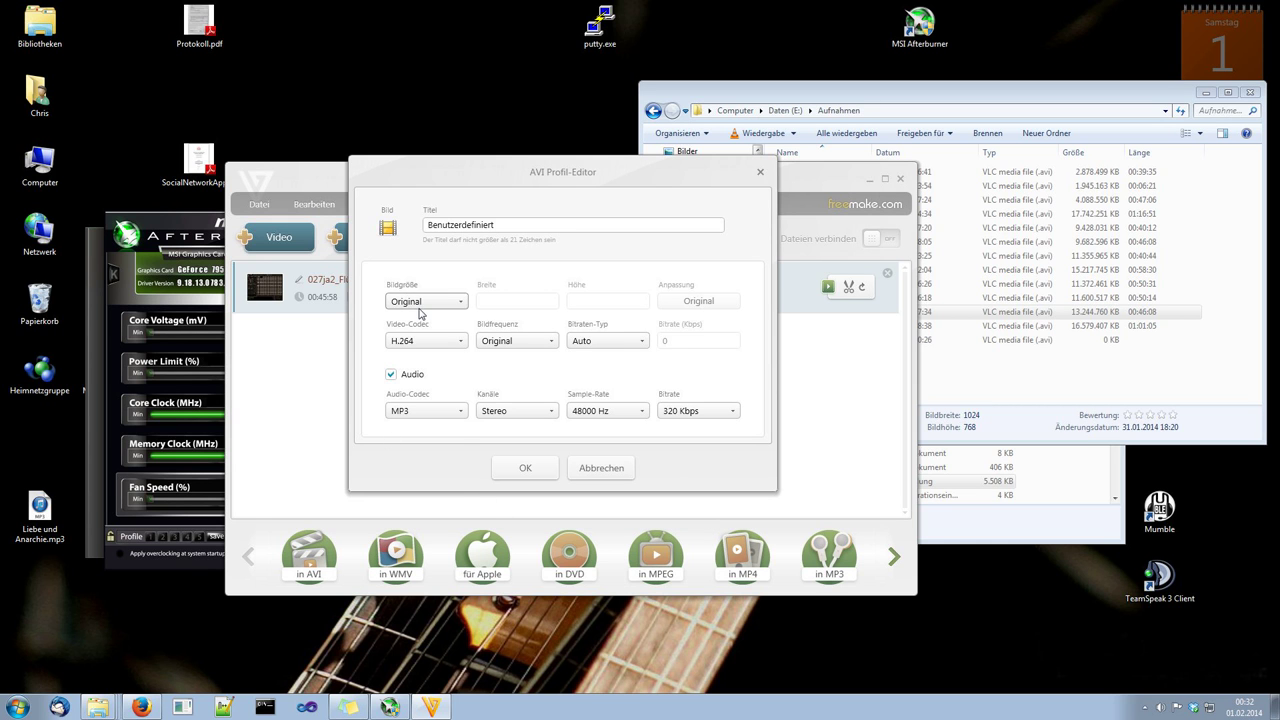
- Try the 1280 x 720 preset as the custom profile's image size
left_click(419, 302)
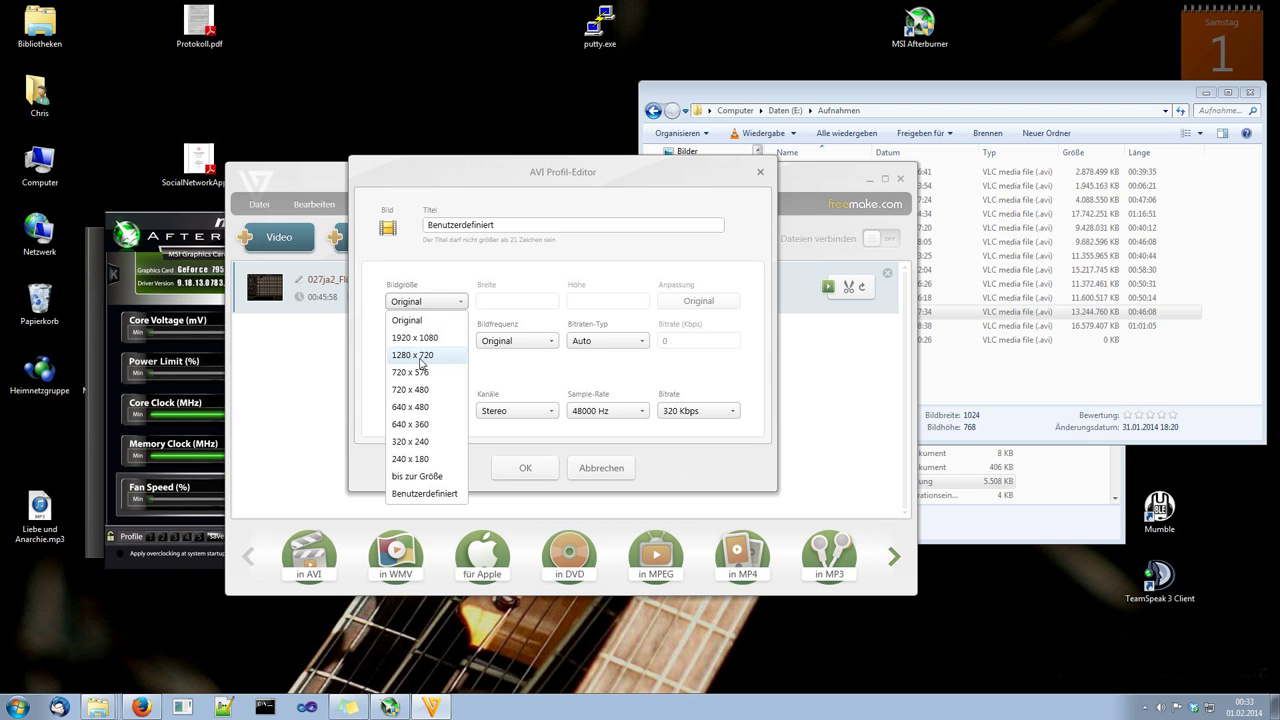
left_click(421, 358)
left_click(420, 301)
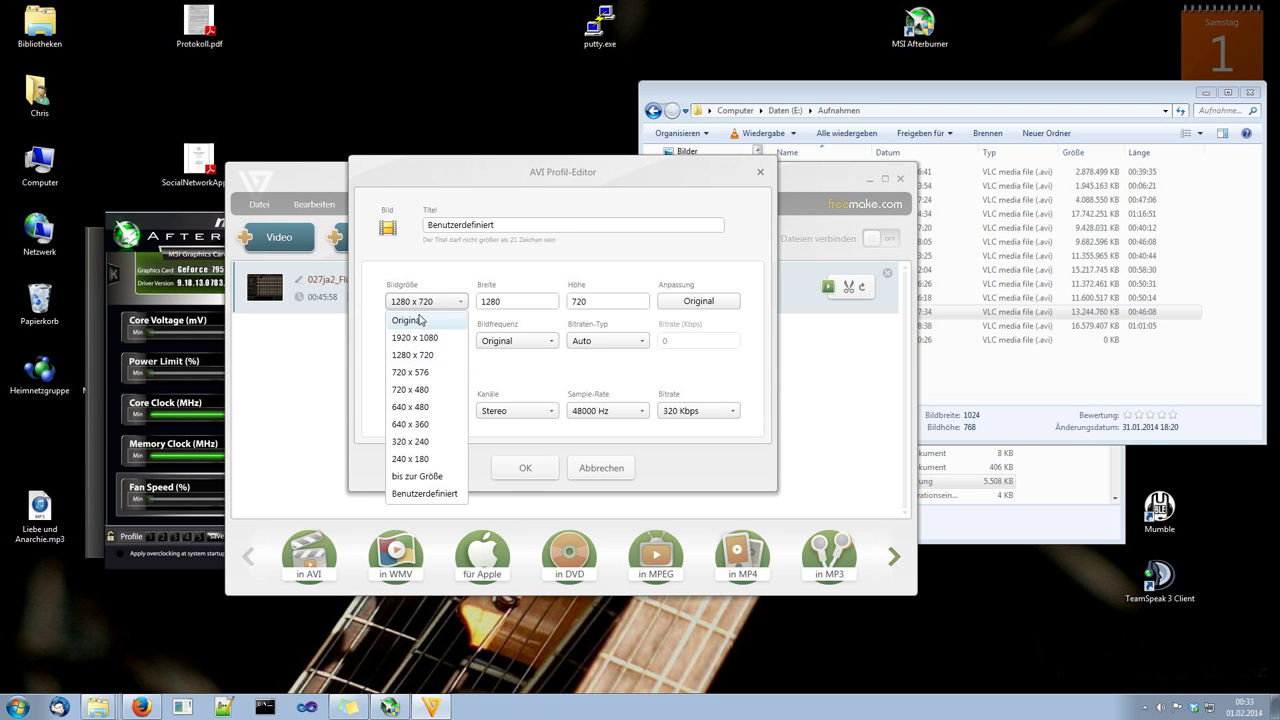
left_click(418, 309)
- Switch the profile's image size to Benutzerdefiniert and set it to 1024 wide by 768 high
left_click(418, 309)
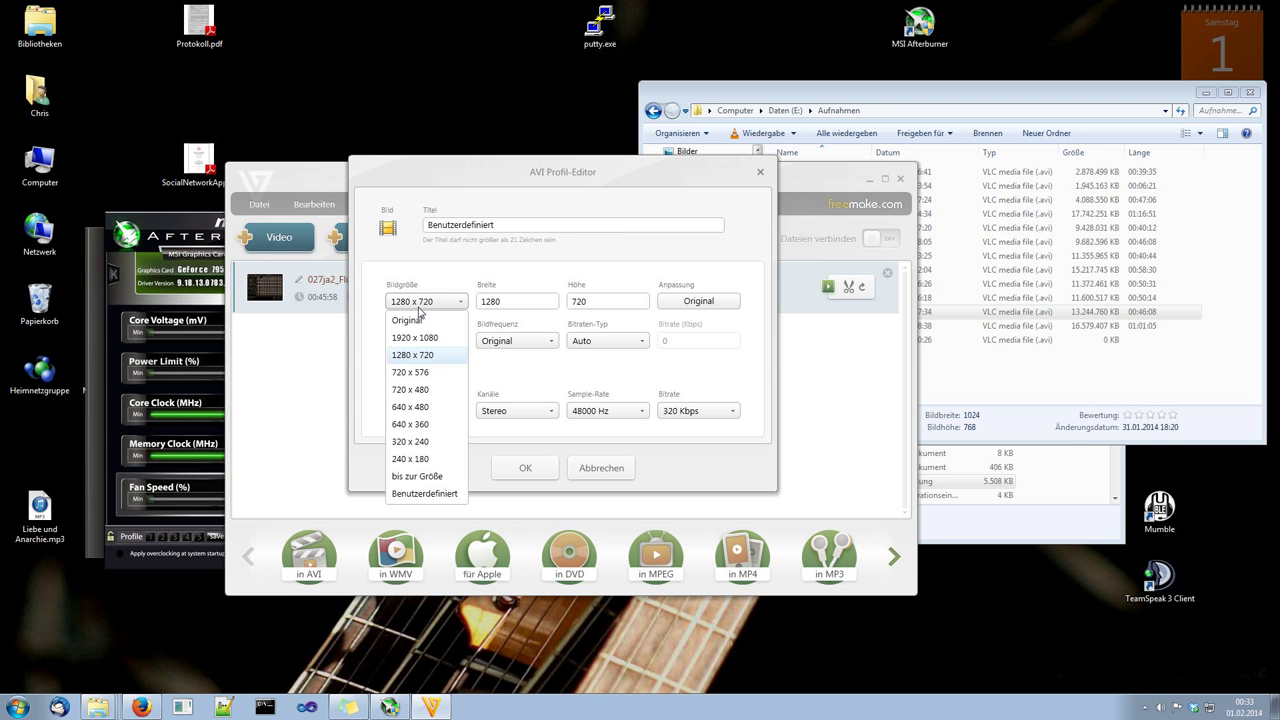
left_click(424, 493)
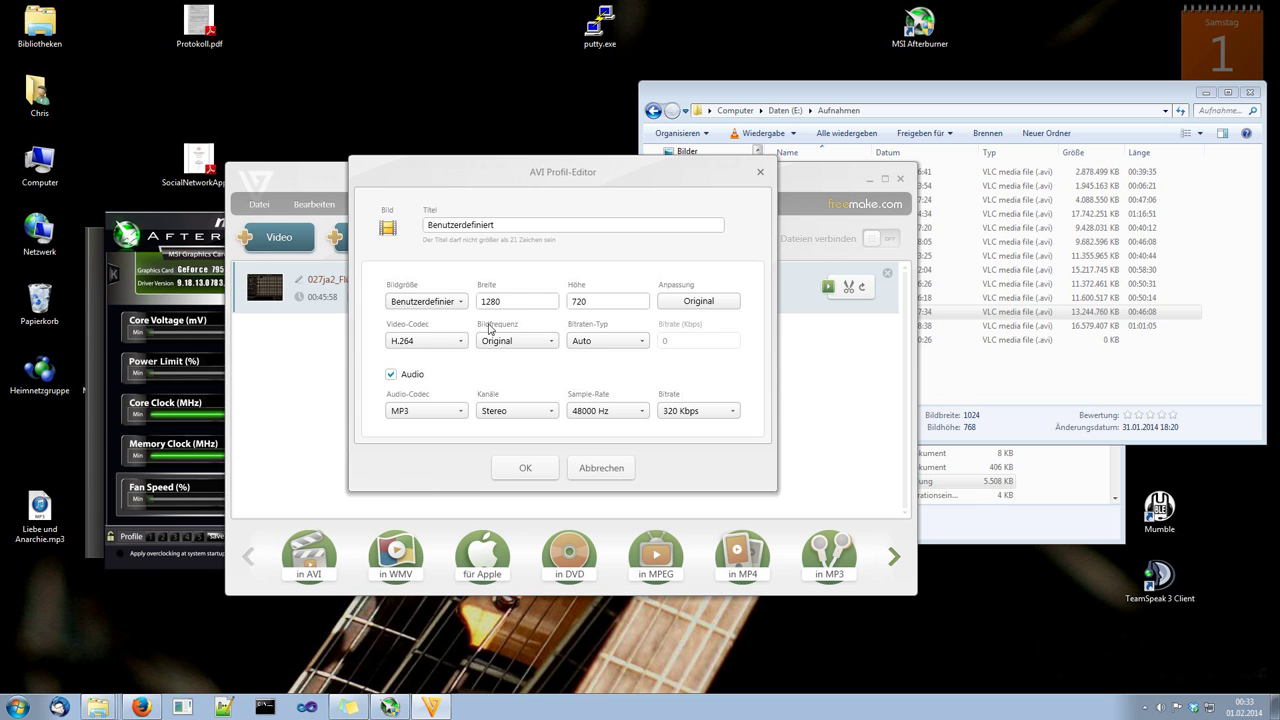
double_click(513, 303)
type("1")
key("Tab")
- Set the custom profile's audio bitrate to 192 Kbps
left_click(729, 417)
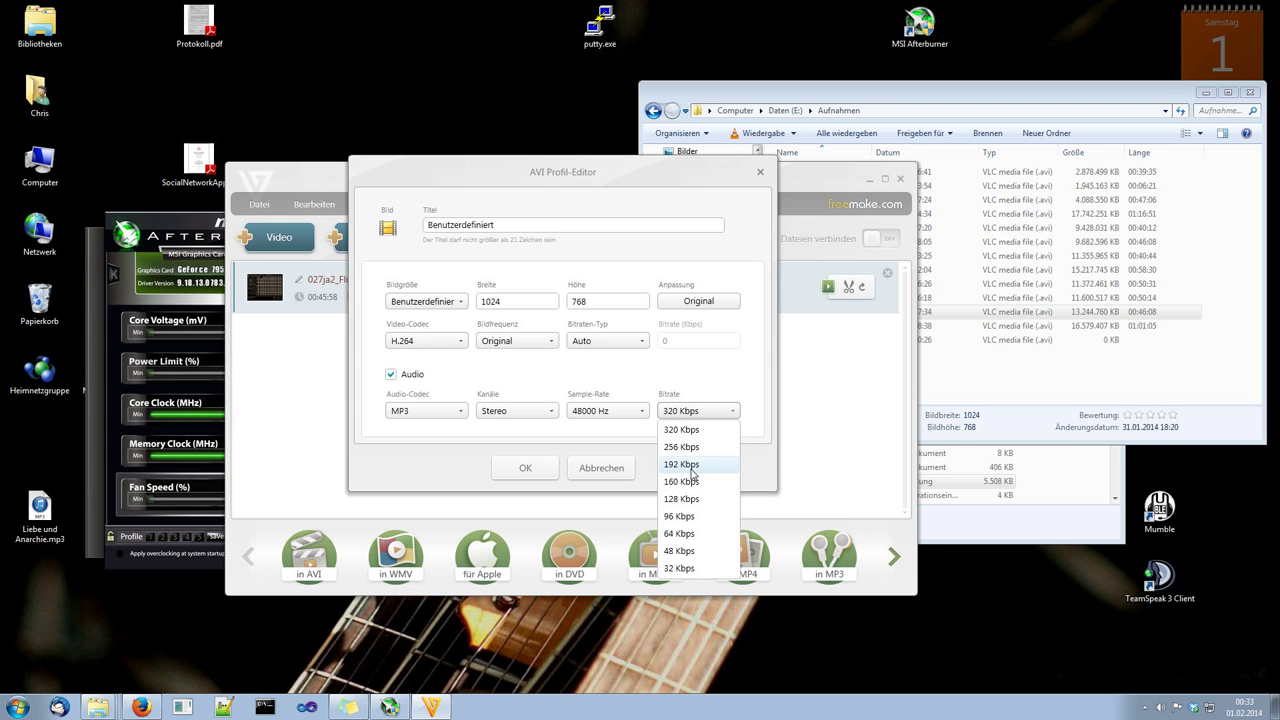
left_click(692, 466)
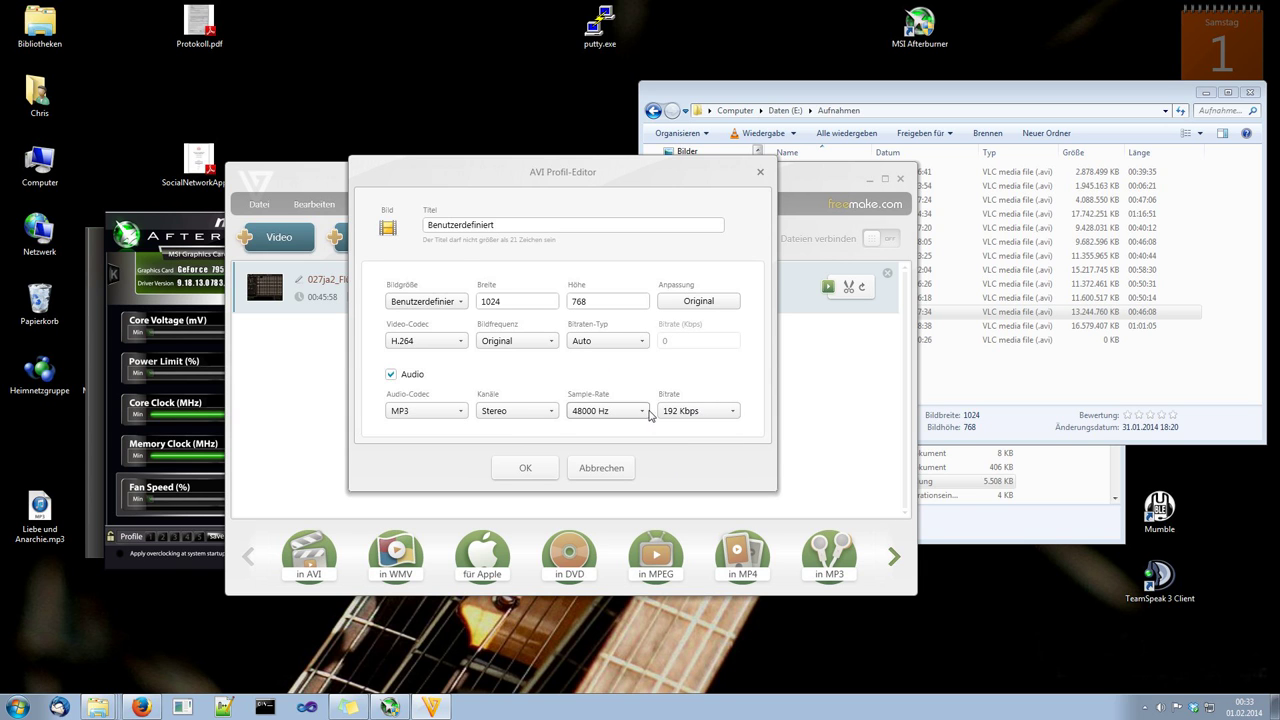
left_click_drag(626, 182, 631, 220)
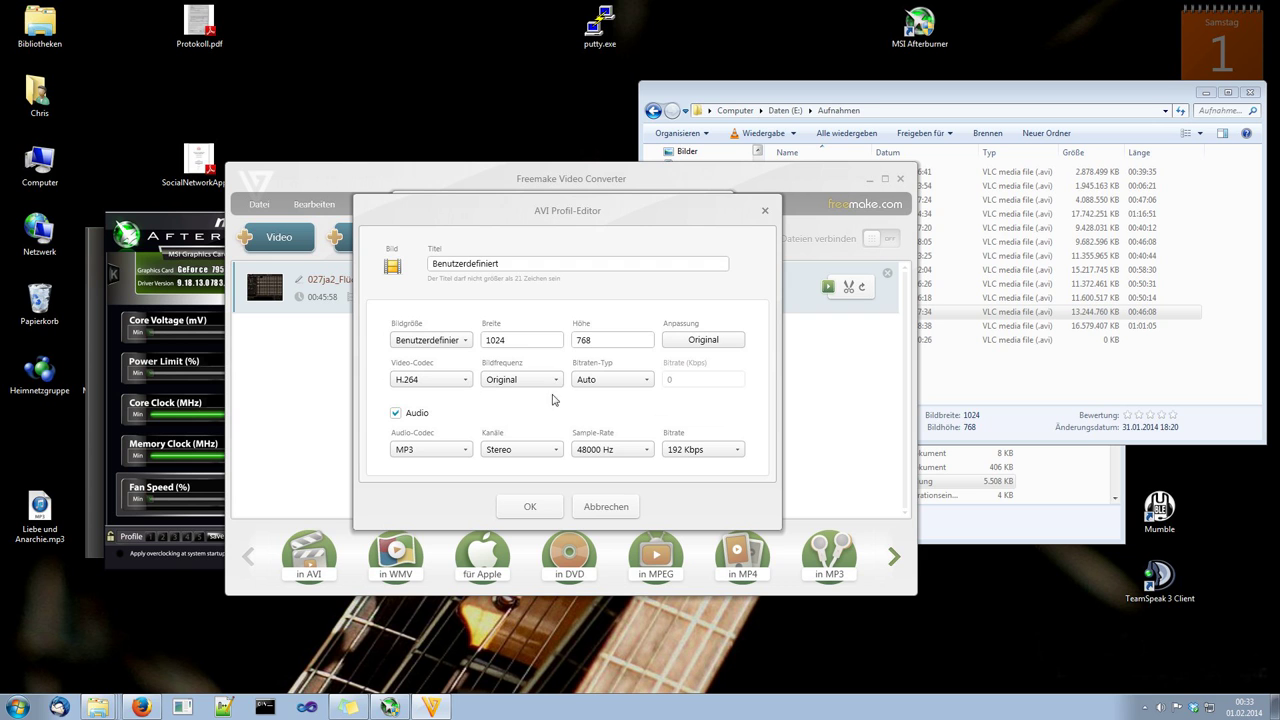
- Save the custom AVI profile and start converting 027ja2_FlüchtendeElite with it
left_click(530, 507)
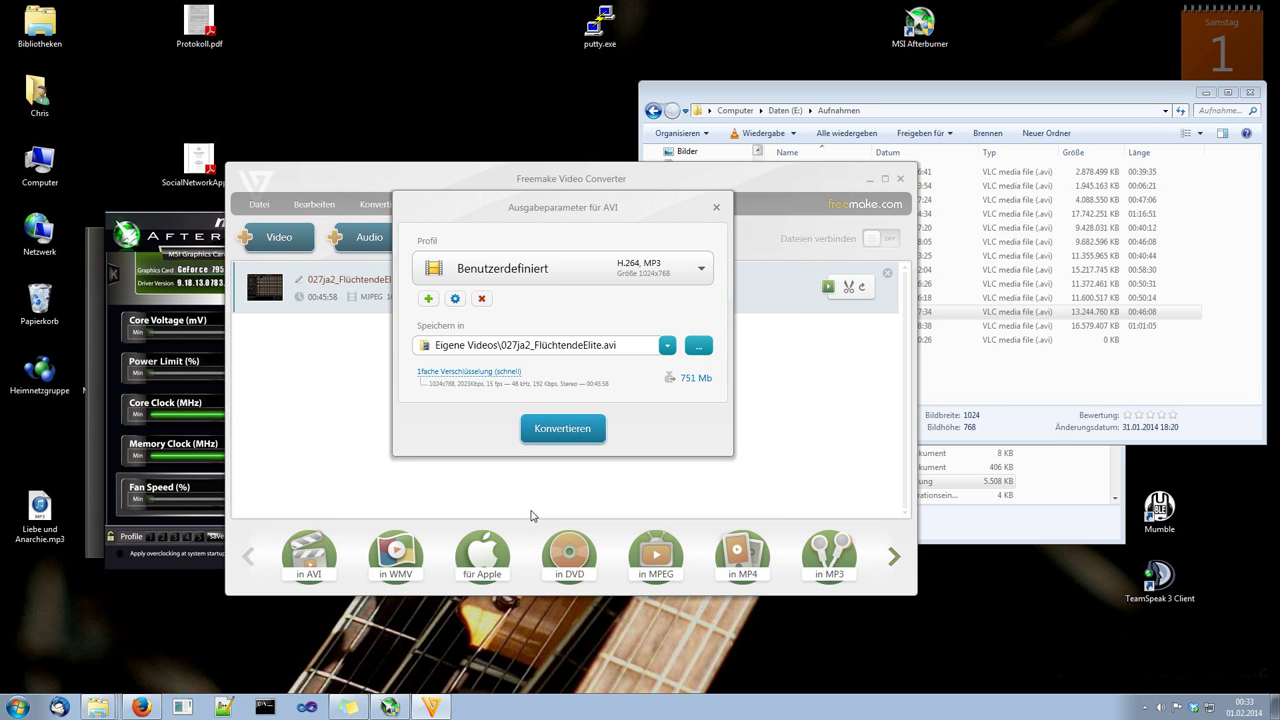
left_click_drag(586, 217, 553, 267)
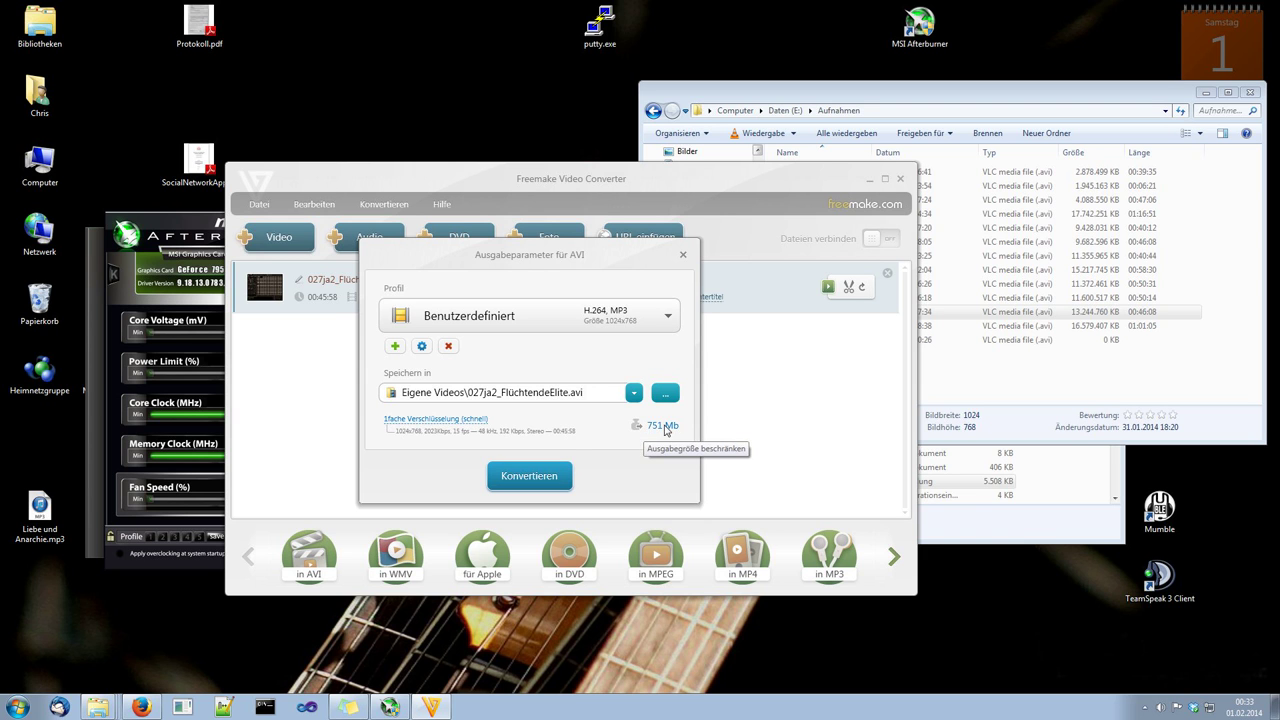
left_click(512, 476)
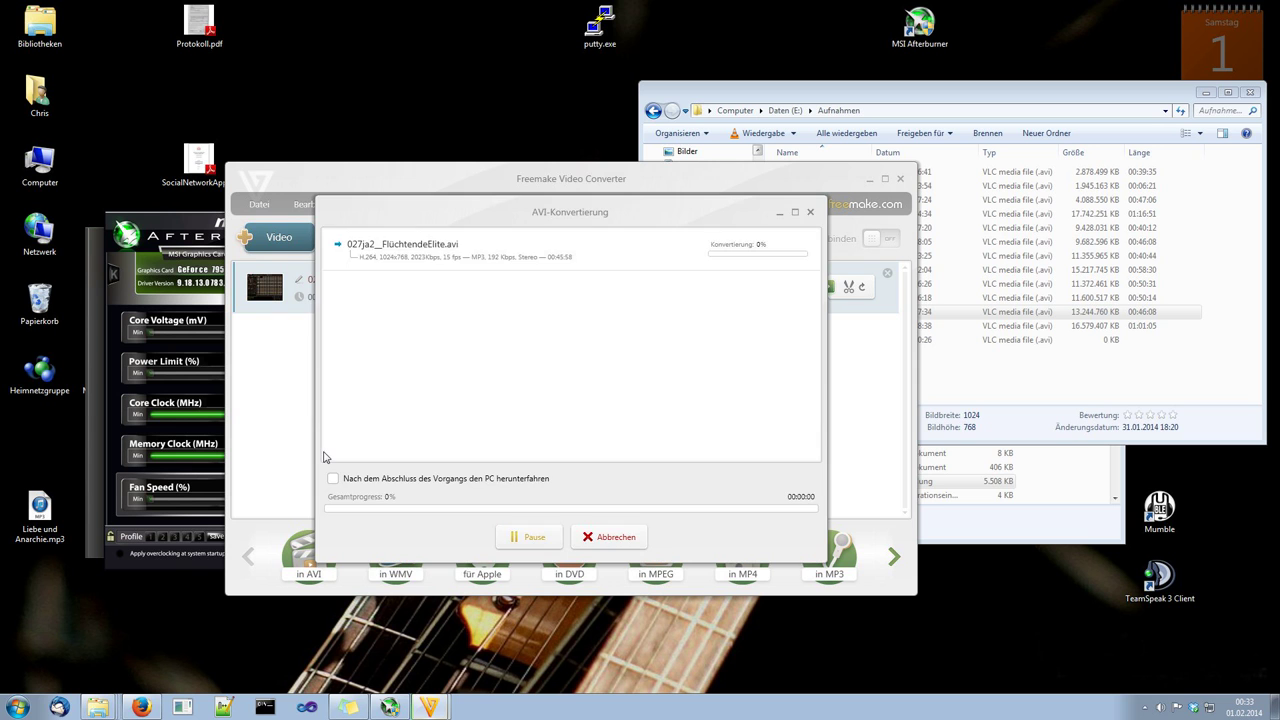
- Enable shutting down the PC once the running AVI conversion finishes
mouse_move(586, 214)
left_mouse_down()
mouse_move(590, 200)
mouse_move(584, 226)
left_mouse_up()
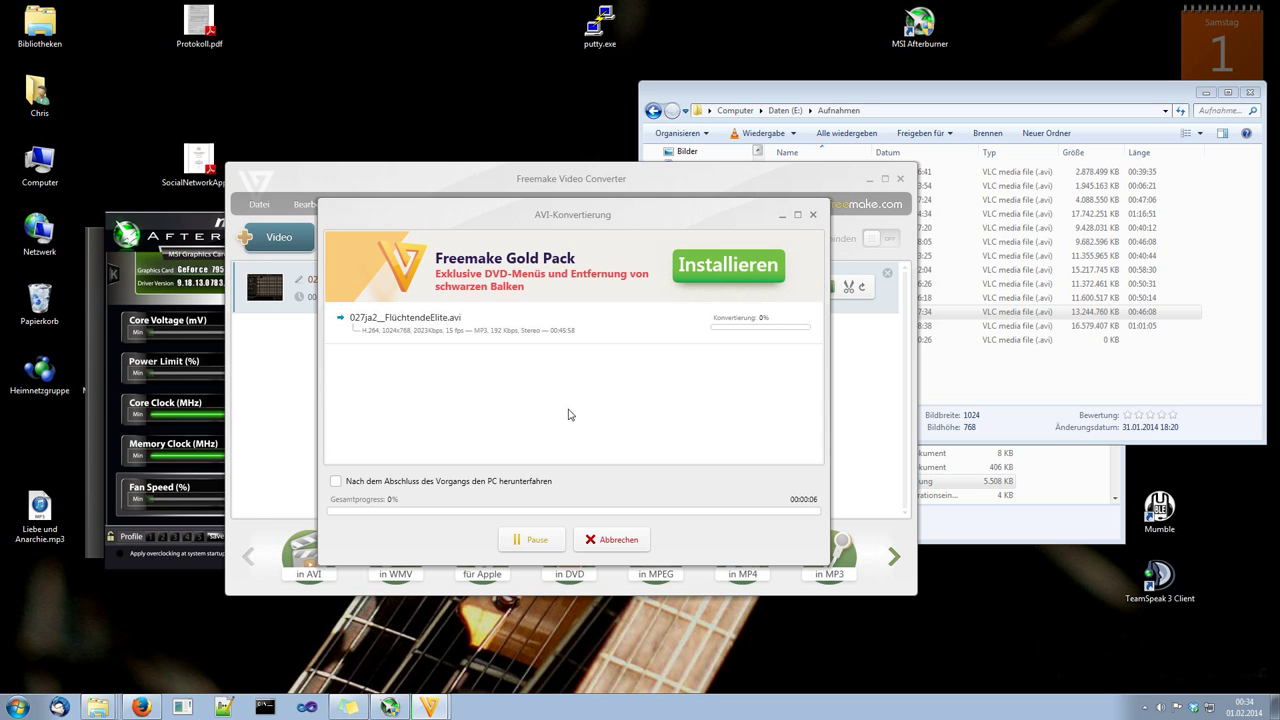
left_click_drag(645, 228, 651, 201)
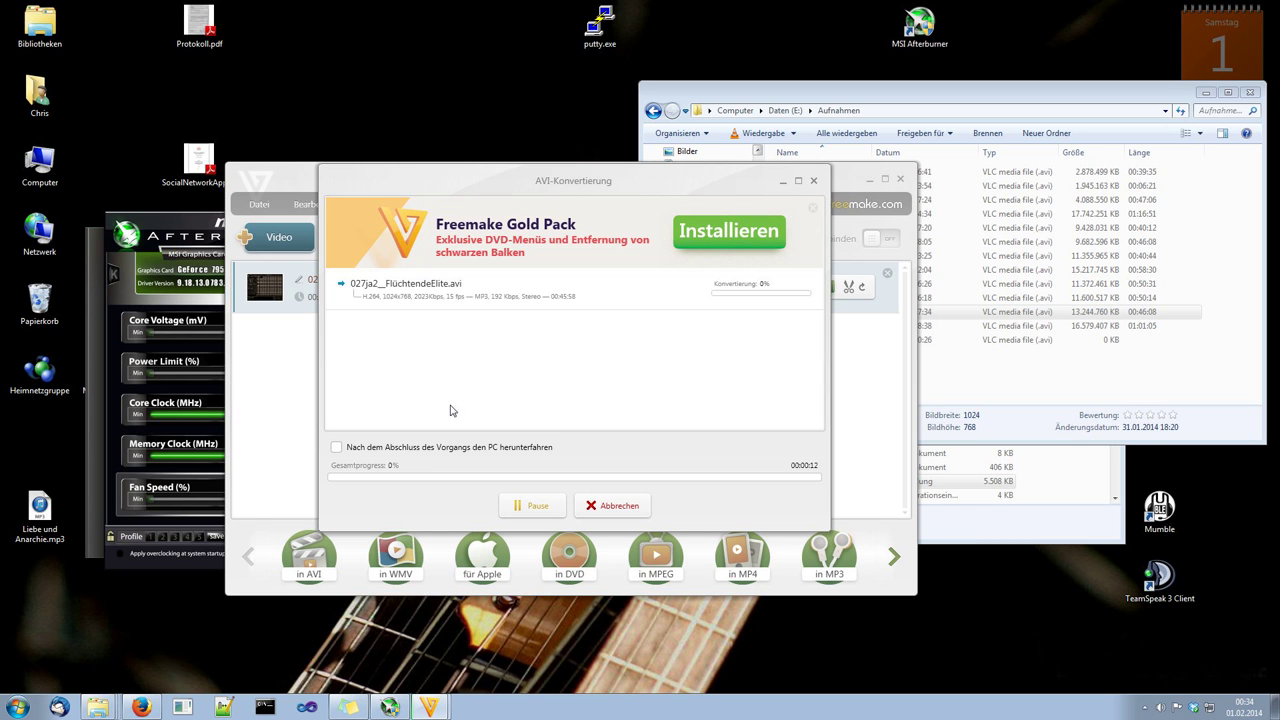
left_click(340, 449)
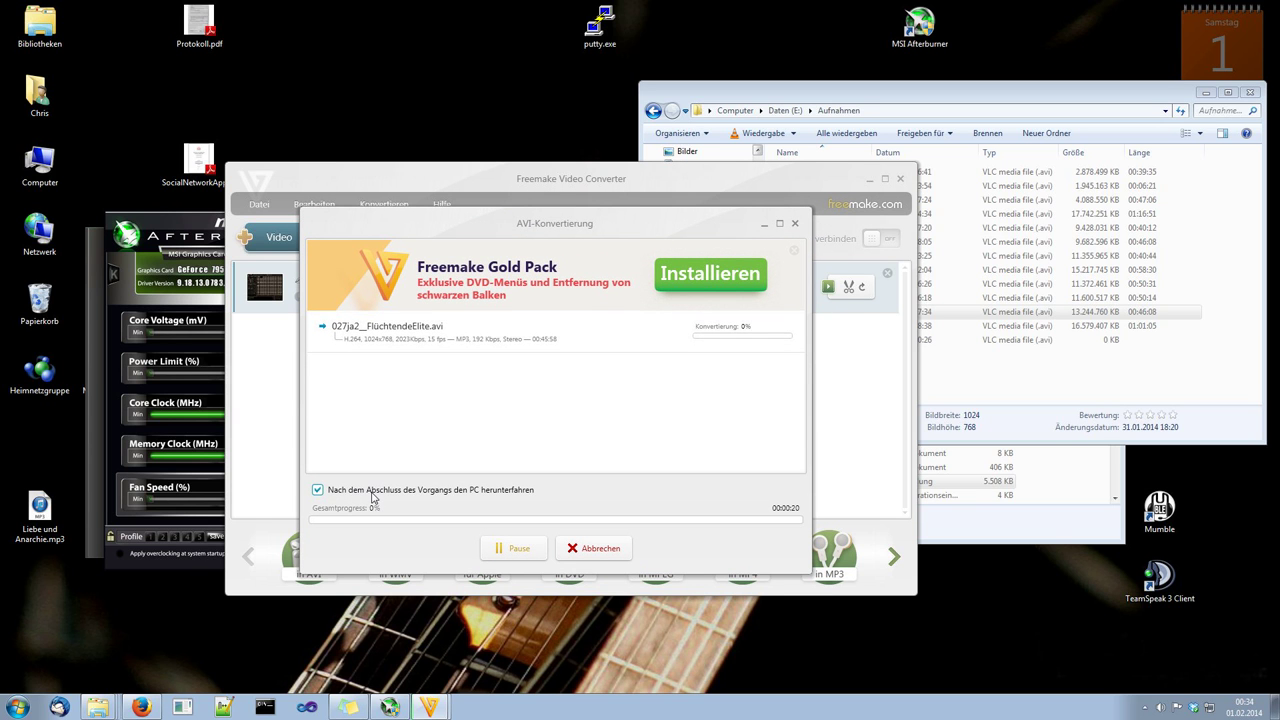
left_click_drag(496, 222, 605, 207)
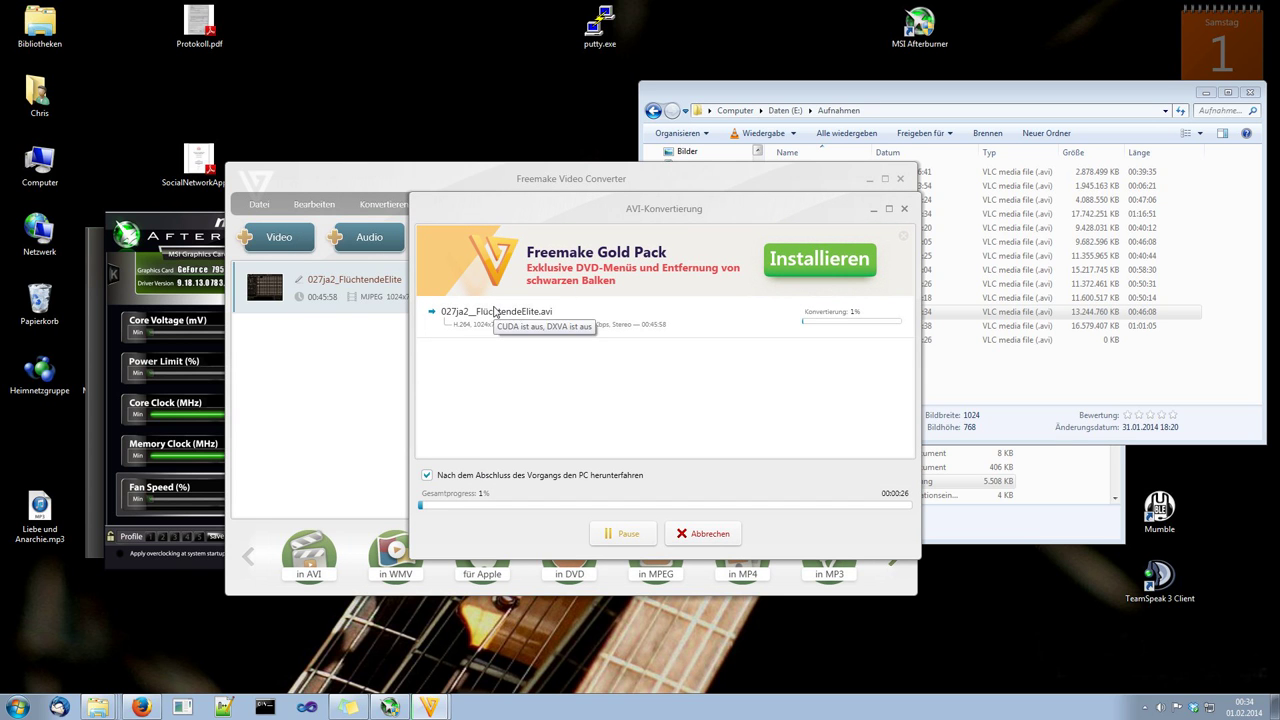
left_click_drag(696, 206, 663, 220)
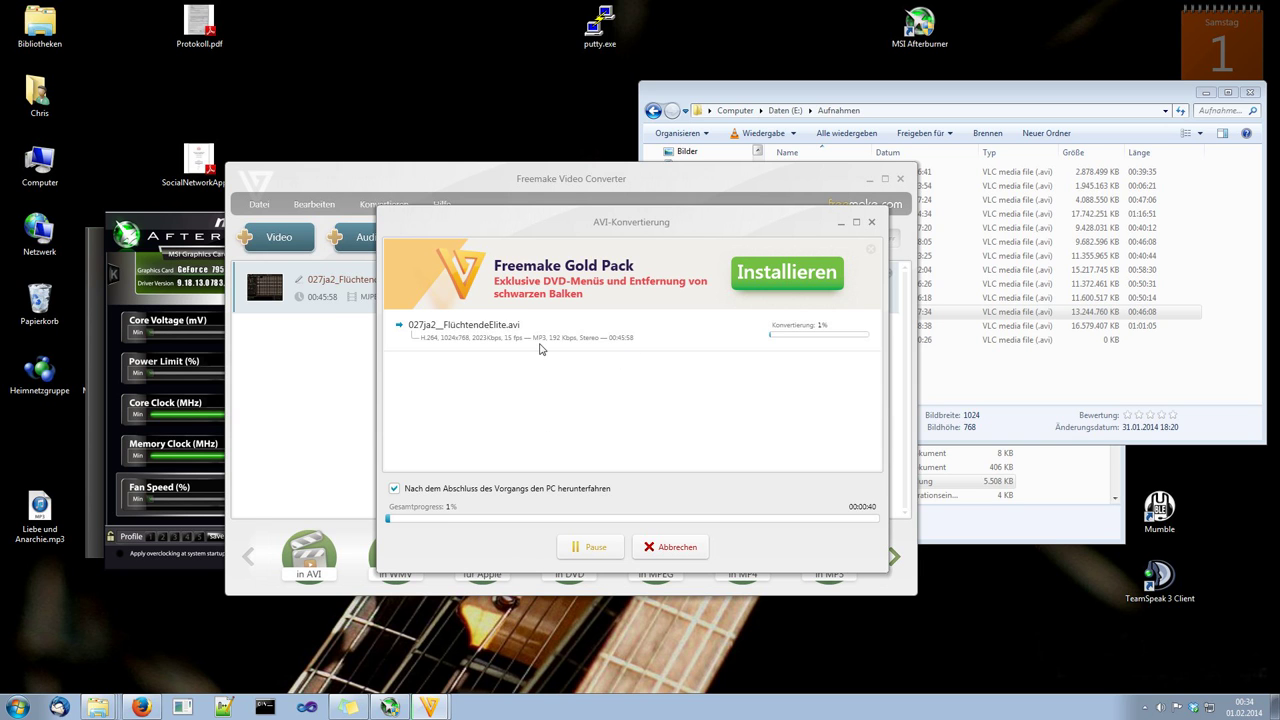
left_click_drag(587, 221, 620, 240)
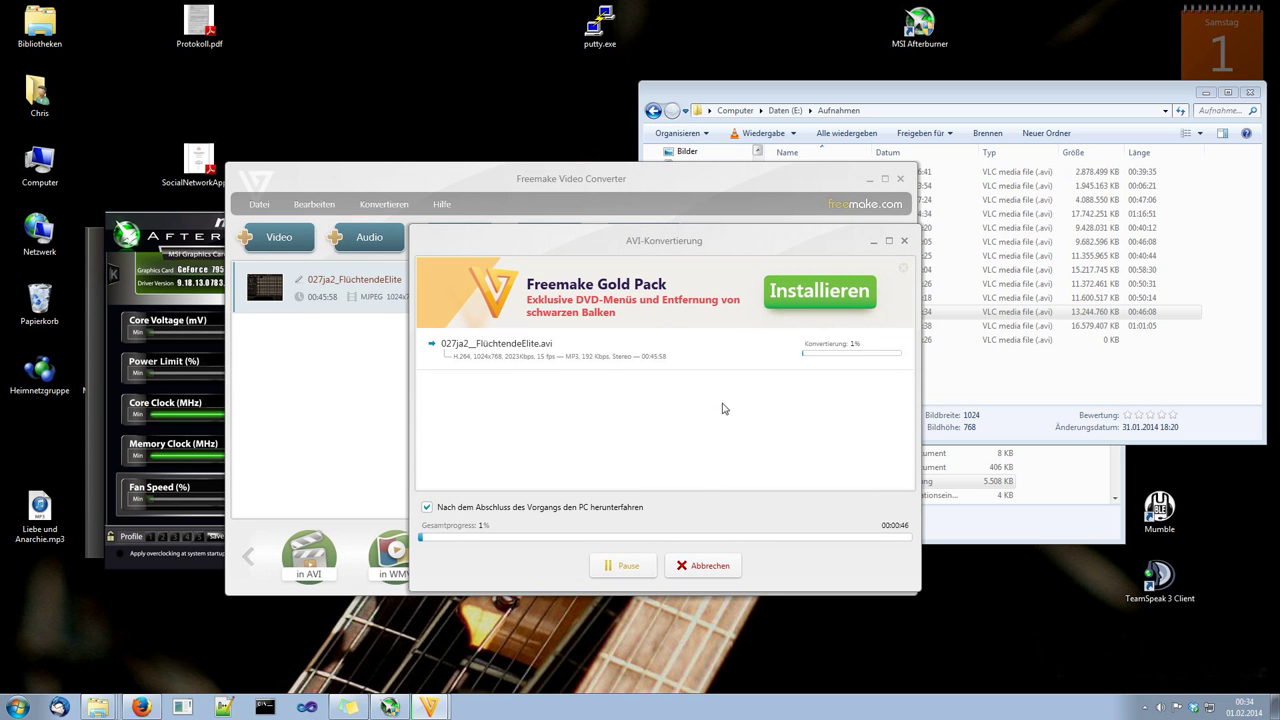
left_click_drag(697, 249, 596, 276)
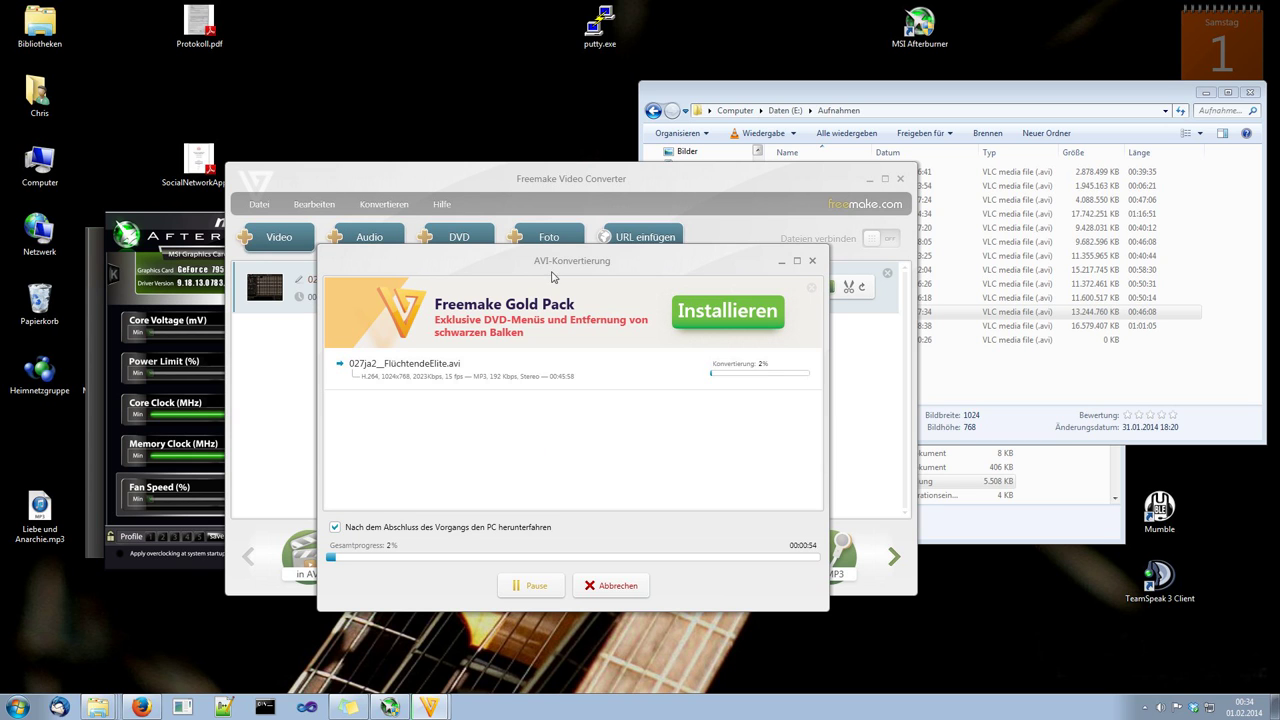
- Turn off the automatic PC shutdown and cancel the running AVI conversion
left_click(462, 527)
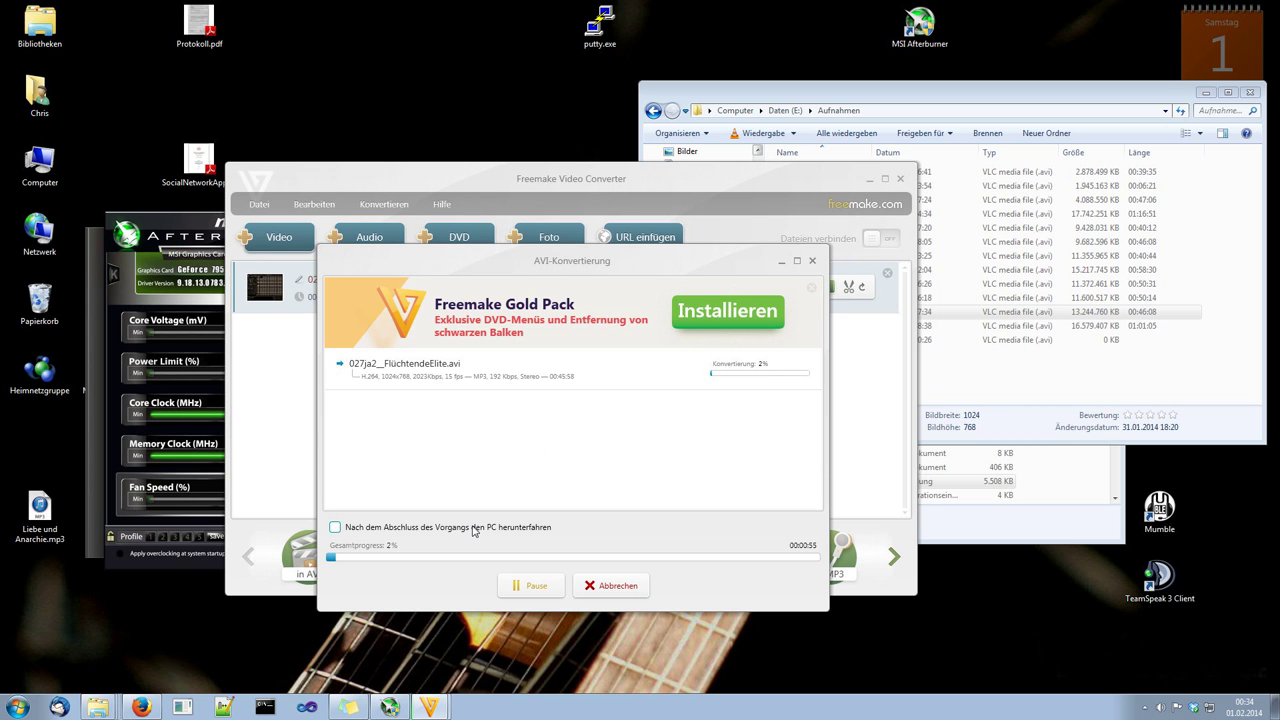
left_click(617, 587)
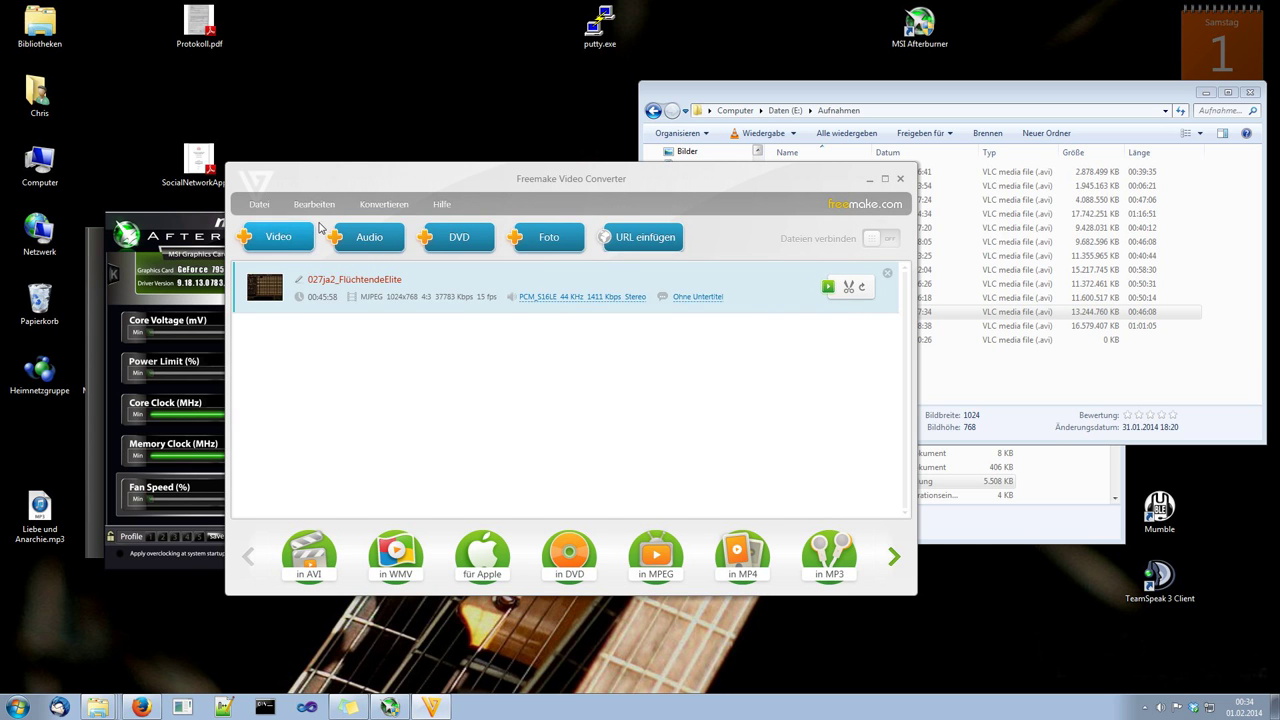
left_click_drag(454, 172, 491, 179)
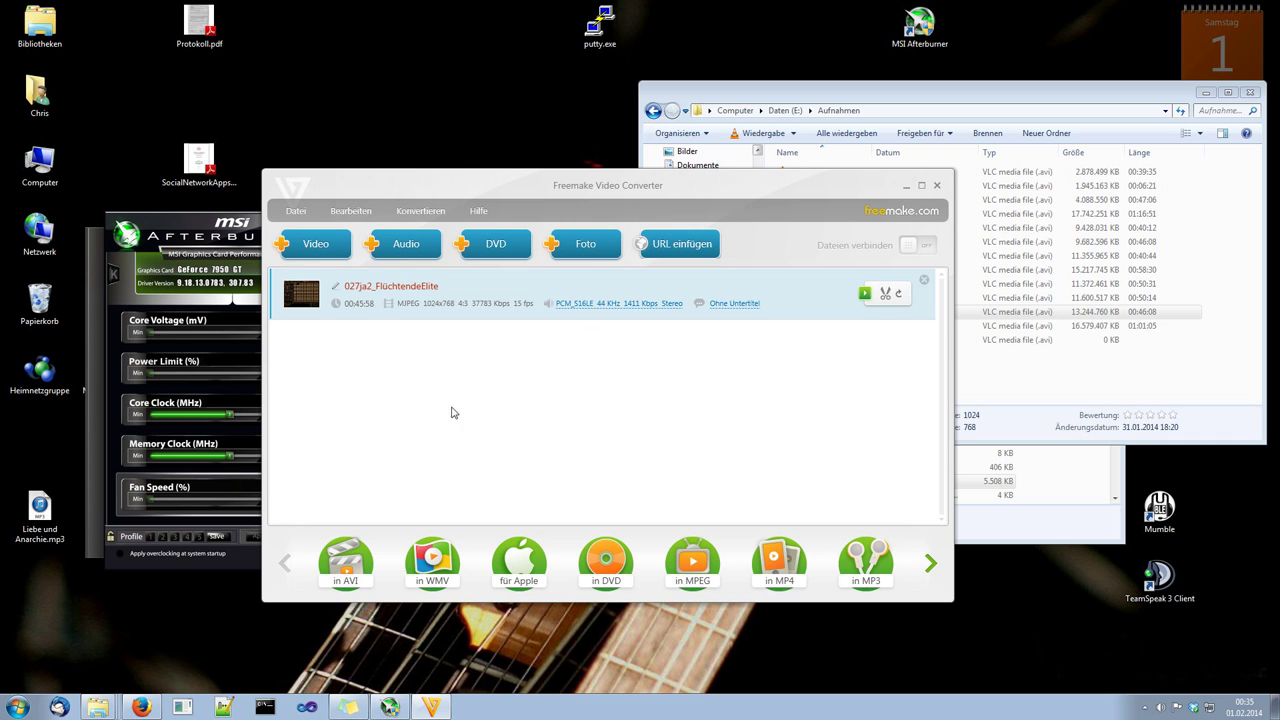
mouse_move(789, 189)
left_mouse_down()
mouse_move(777, 207)
mouse_move(683, 160)
mouse_move(776, 185)
left_mouse_up()
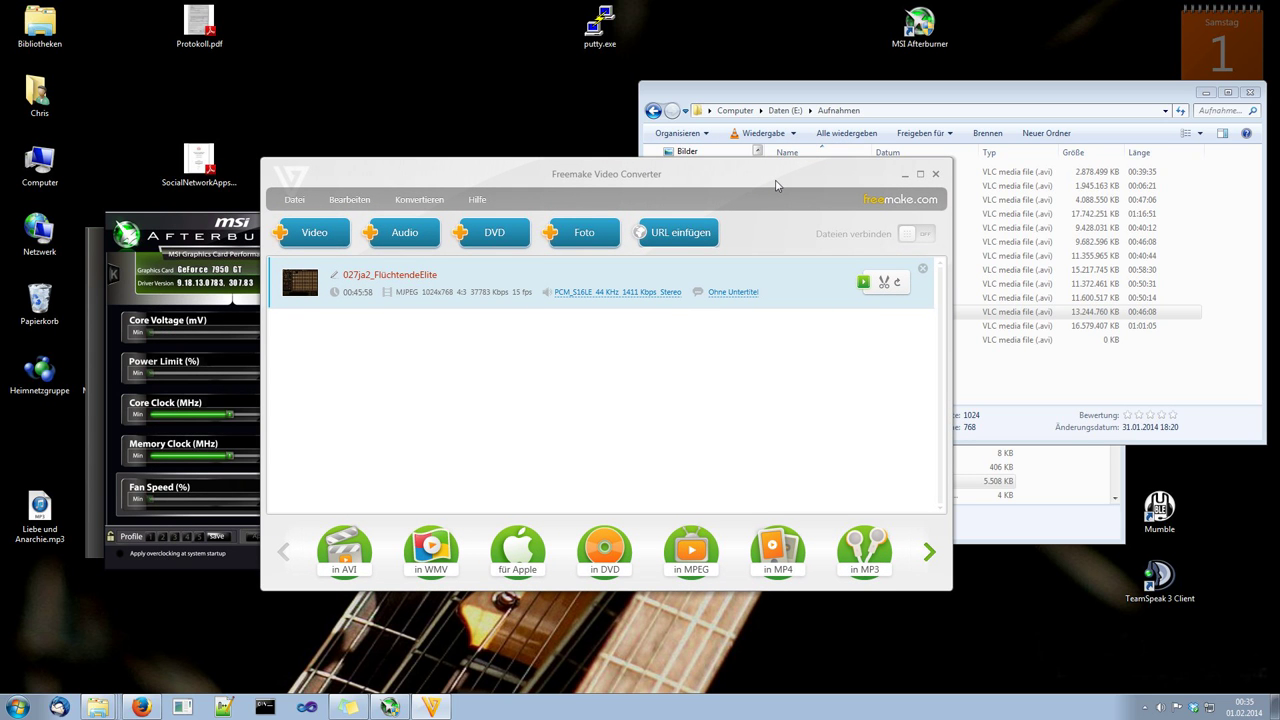
mouse_move(763, 190)
left_mouse_down()
mouse_move(737, 200)
mouse_move(754, 202)
left_mouse_up()
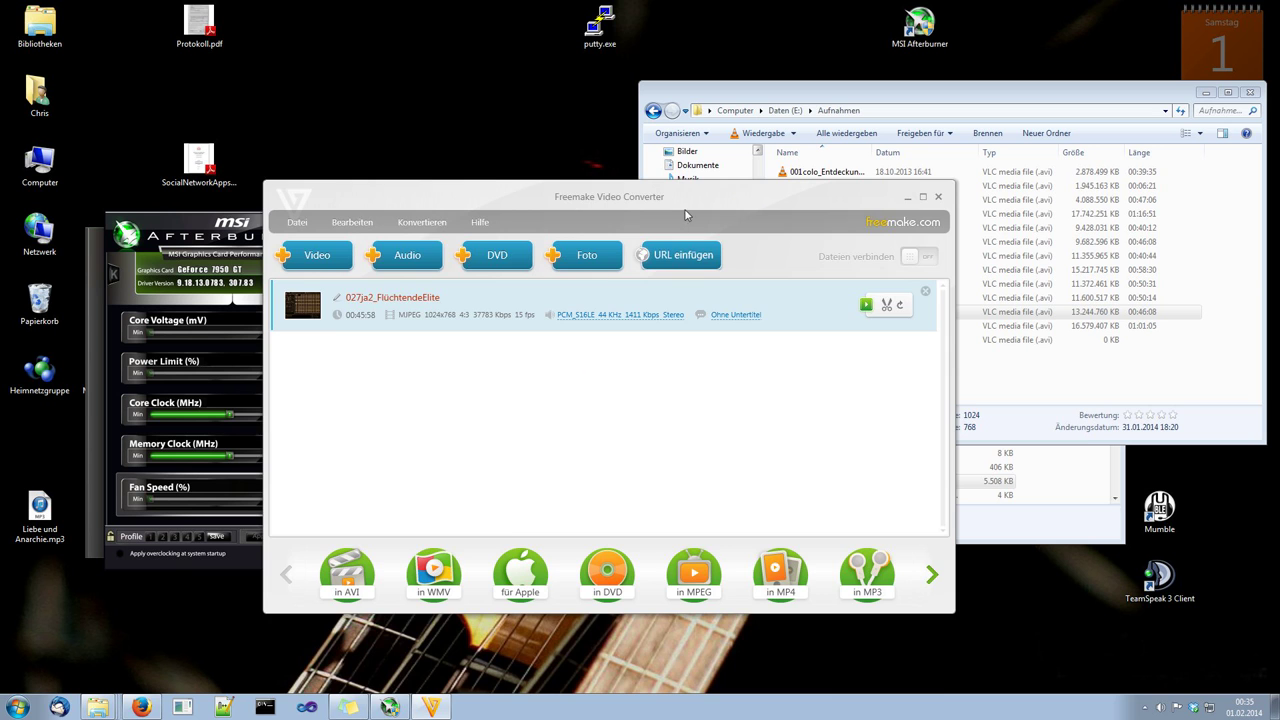
left_click_drag(684, 200, 688, 185)
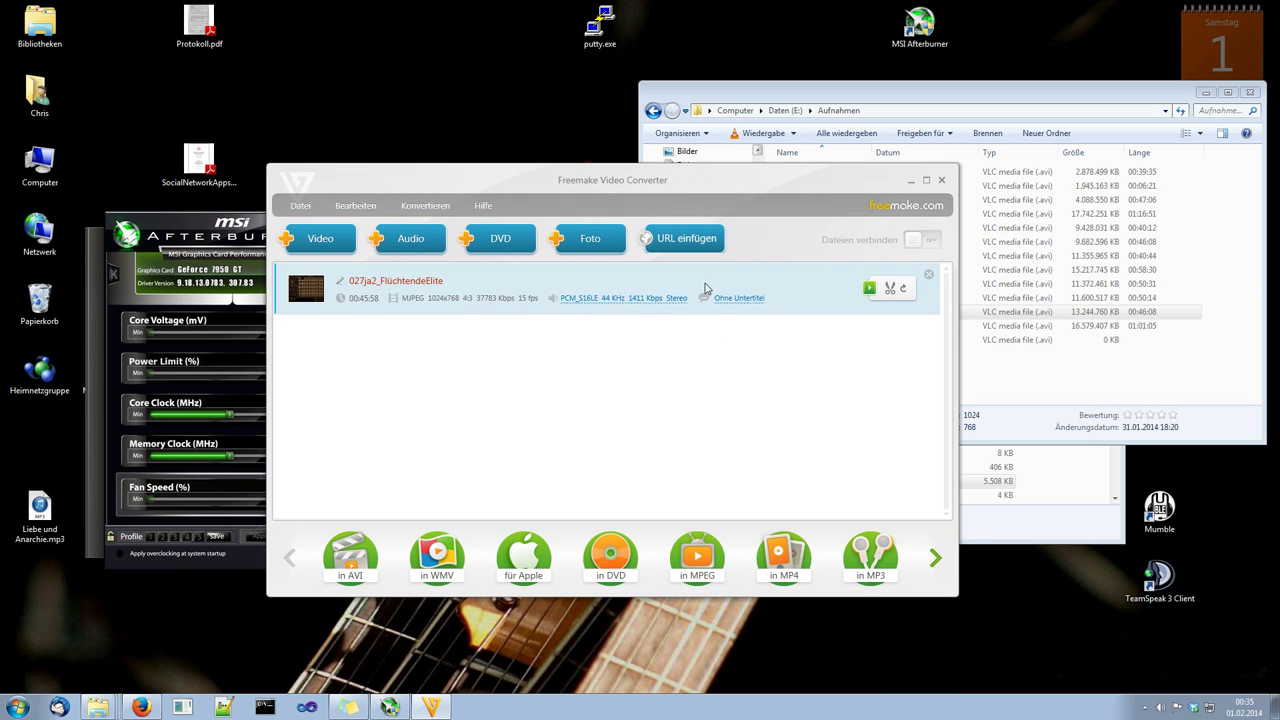